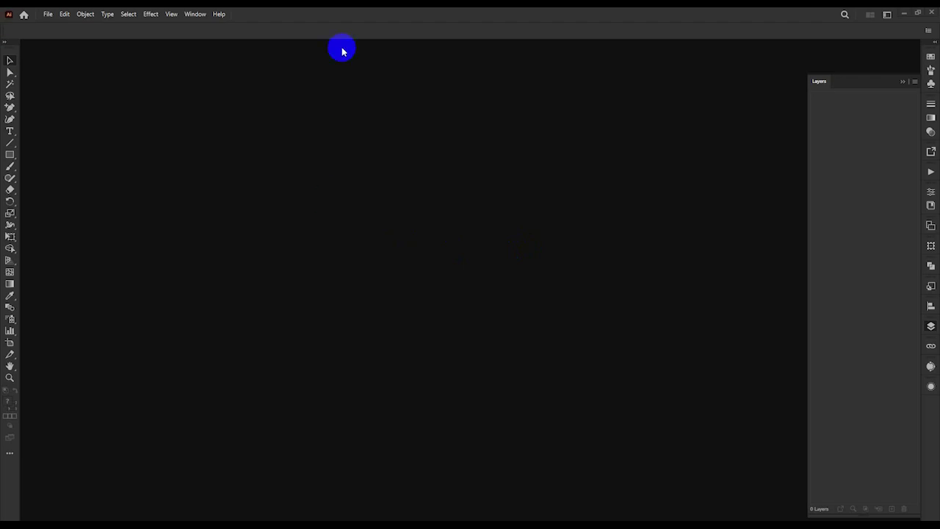
Collapse the Layers panel and begin setting up a new document
{"action": "left_click", "coordinate": [902, 82]}
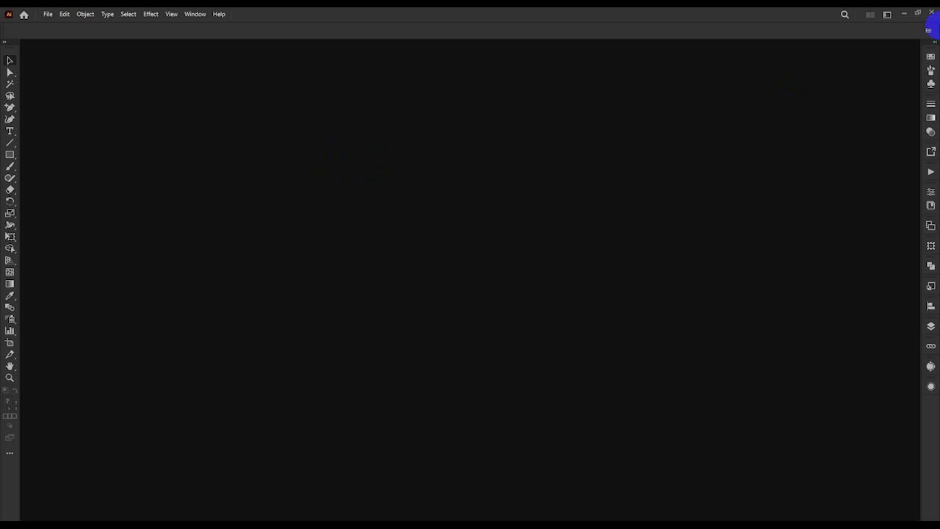
{"action": "key", "text": "ctrl+n"}
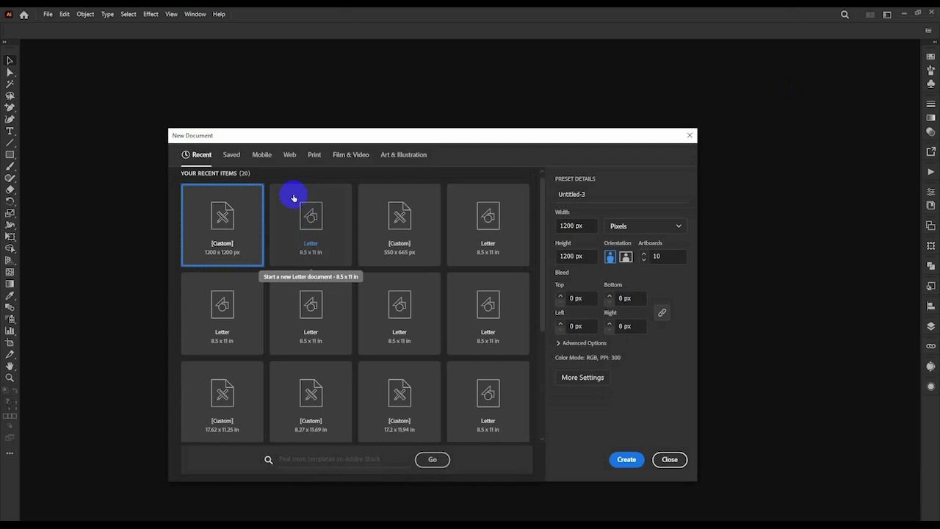
Look through the recent, saved, mobile and print presets for the new document
{"action": "left_click", "coordinate": [312, 224]}
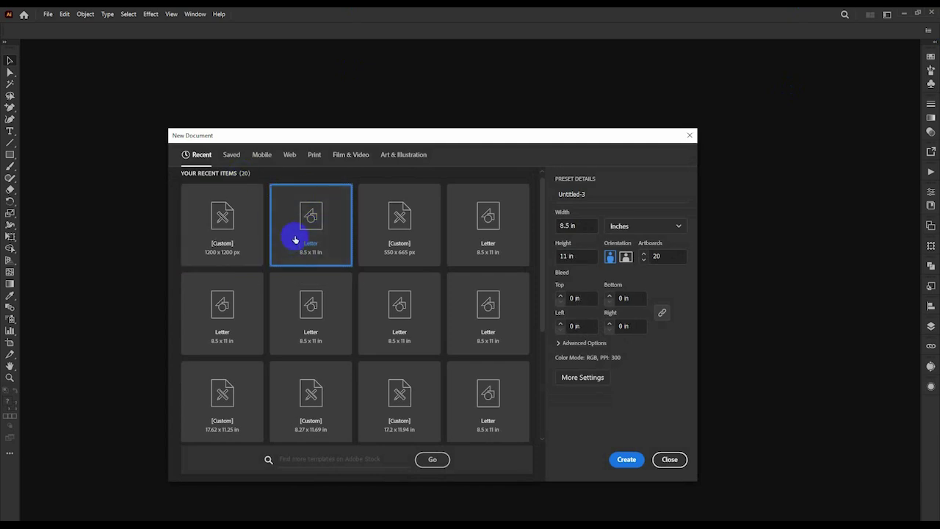
{"action": "left_click", "coordinate": [646, 256]}
{"action": "left_click", "coordinate": [232, 154]}
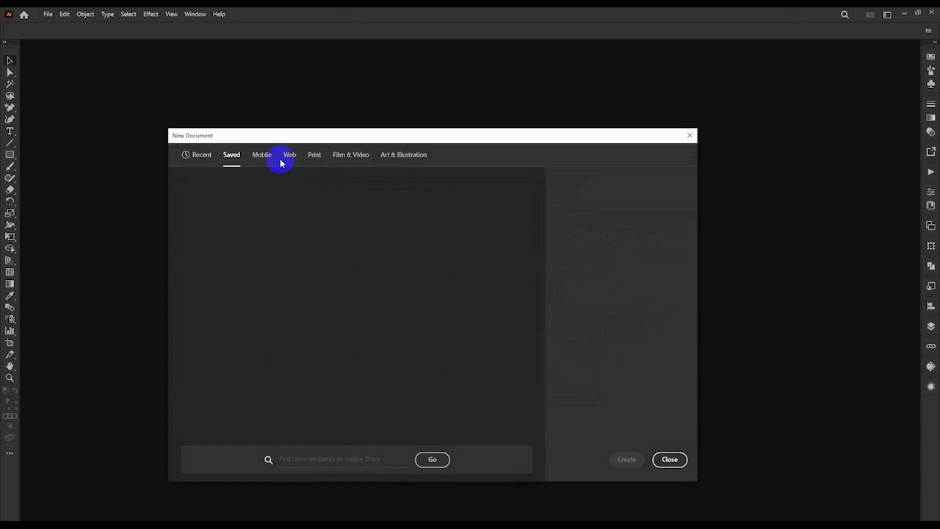
{"action": "left_click", "coordinate": [276, 156]}
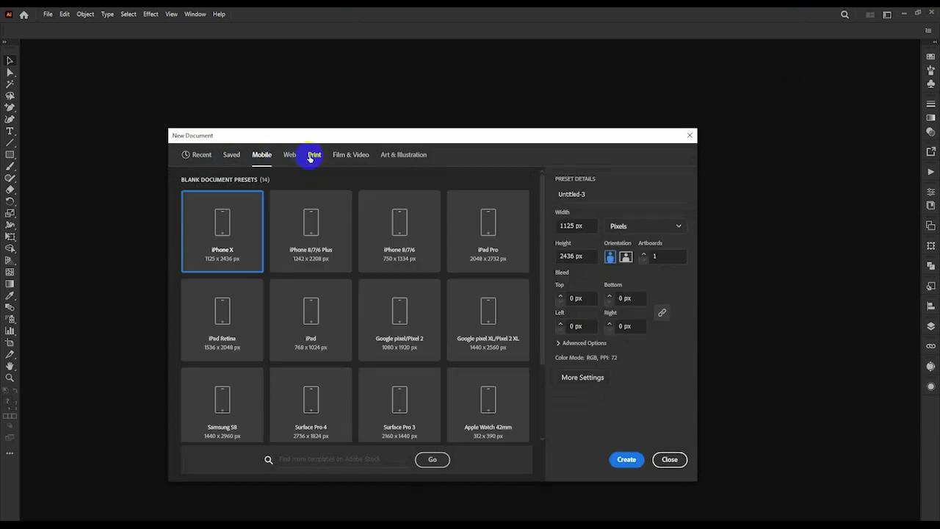
{"action": "left_click", "coordinate": [313, 157]}
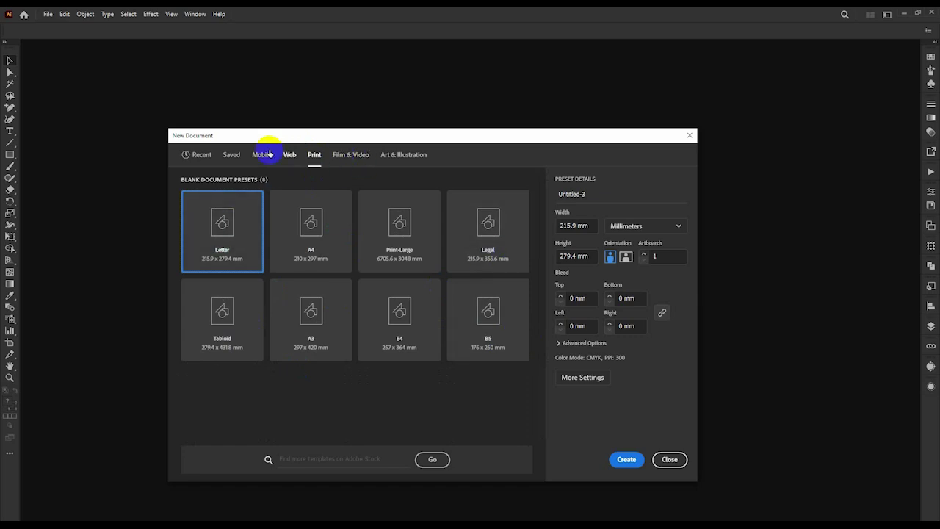
{"action": "left_click", "coordinate": [202, 155]}
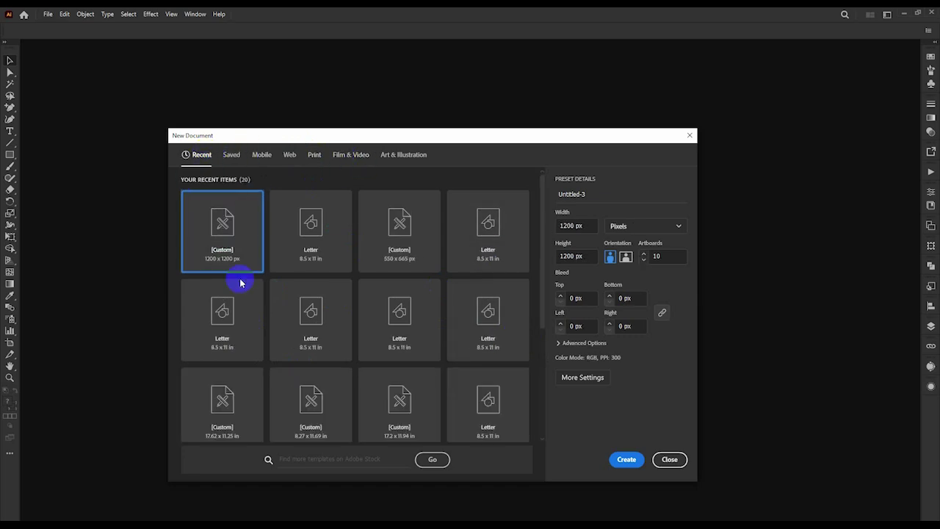
Create a new document in inches, 8.5 in wide and 11 in high, with 1 artboard
{"action": "left_click", "coordinate": [609, 229]}
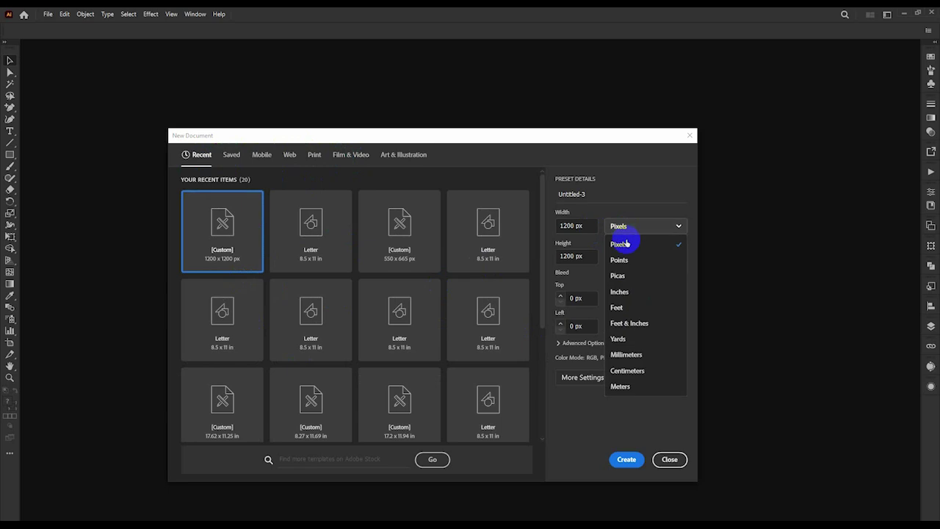
{"action": "left_click", "coordinate": [619, 291]}
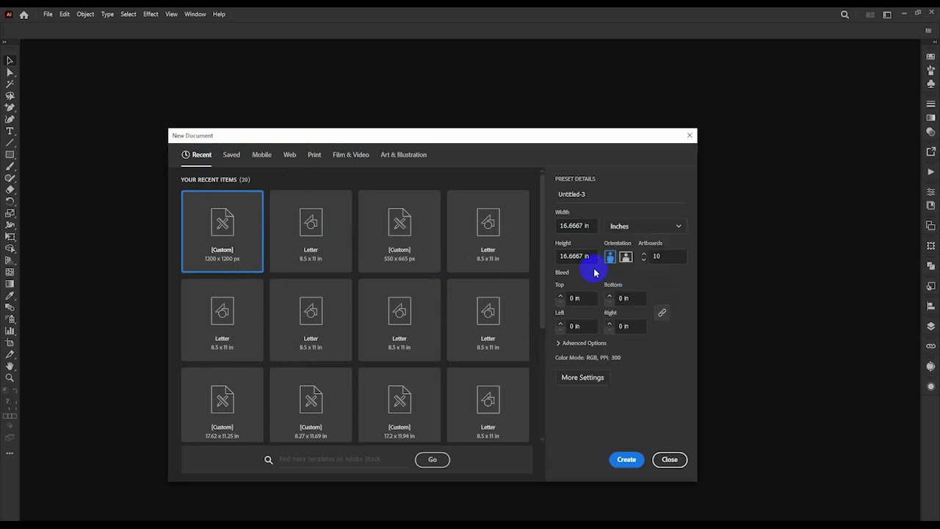
{"action": "left_click", "coordinate": [588, 225]}
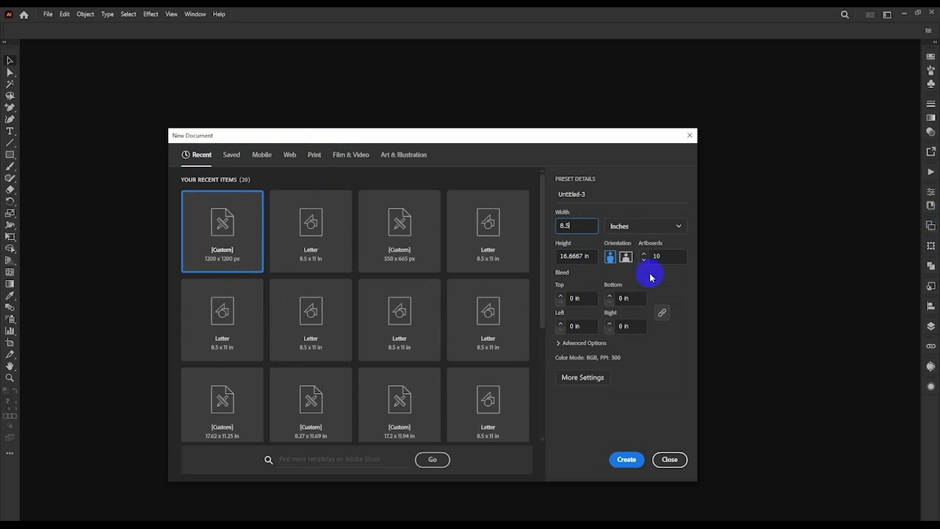
{"action": "left_click", "coordinate": [595, 257]}
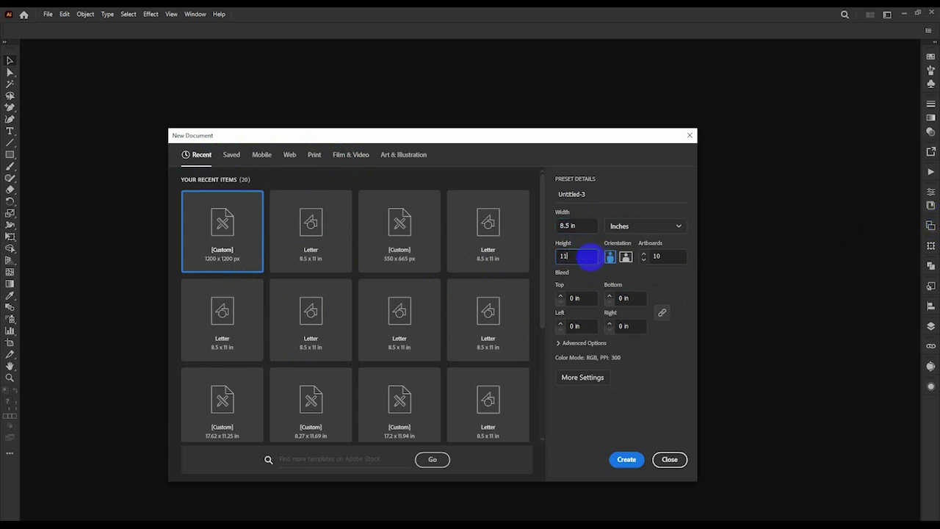
{"action": "left_click", "coordinate": [660, 255]}
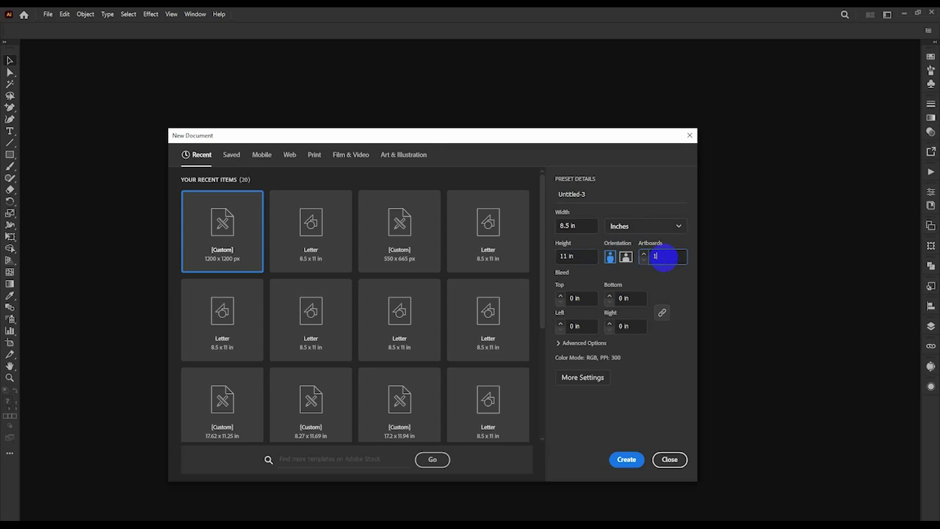
{"action": "type", "text": "1"}
{"action": "left_click", "coordinate": [627, 459]}
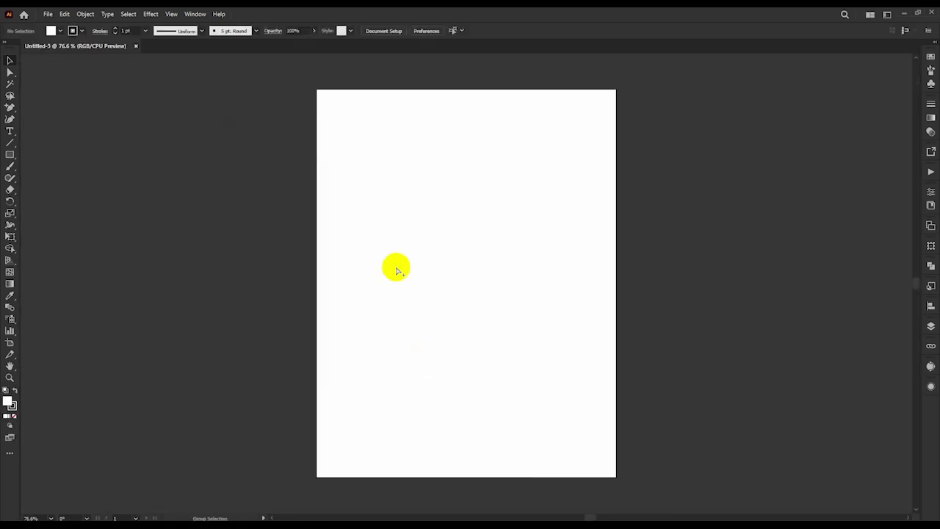
Draw a rectangle about 0.88 x 0.95 in near the artboard's upper-left corner
{"action": "scroll", "coordinate": [396, 271], "scroll_direction": "down", "scroll_amount": 1}
{"action": "scroll", "coordinate": [356, 256], "scroll_direction": "right", "scroll_amount": 1}
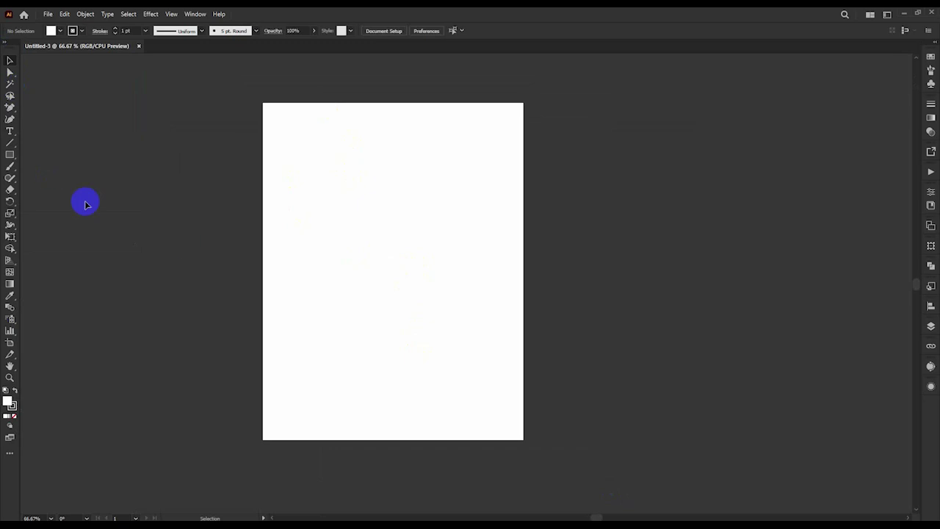
{"action": "left_click", "coordinate": [9, 156]}
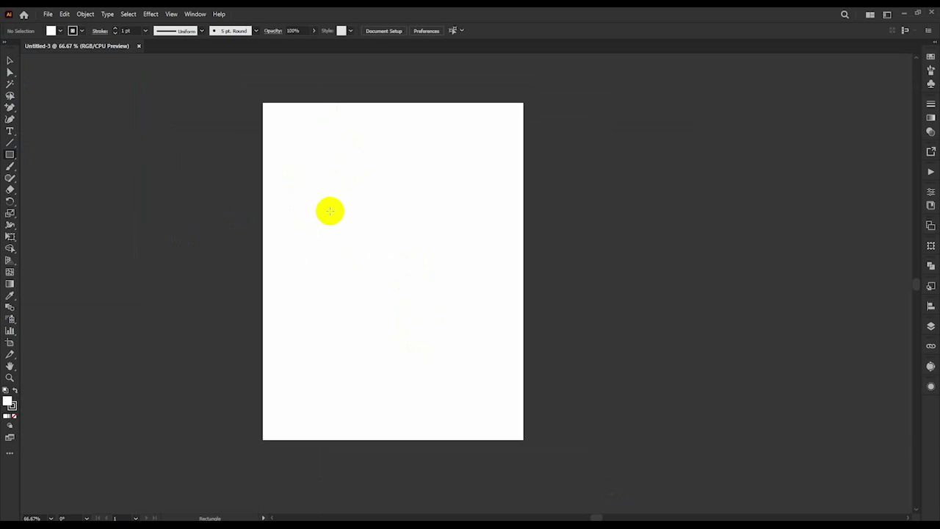
{"action": "scroll", "coordinate": [330, 210], "scroll_direction": "up", "scroll_amount": 3}
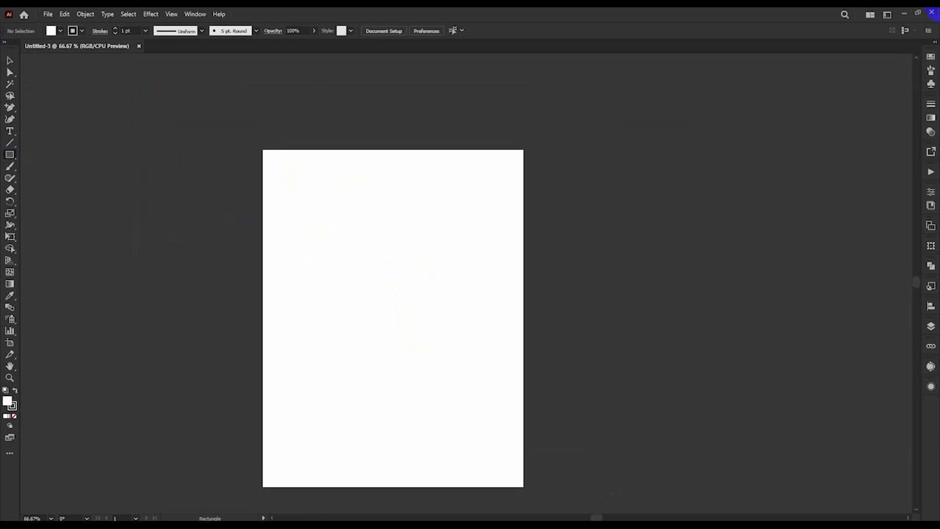
{"action": "scroll", "coordinate": [296, 184], "scroll_direction": "up", "scroll_amount": 1}
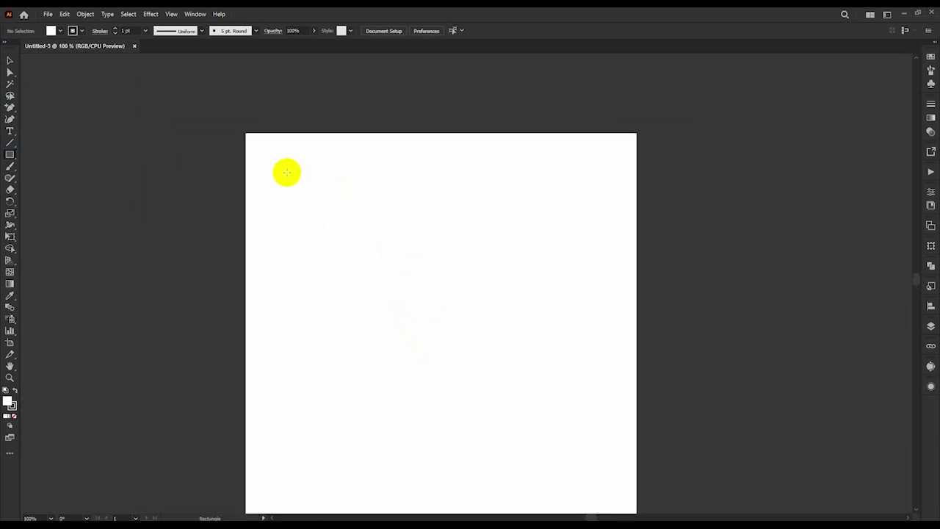
{"action": "left_click_drag", "start_coordinate": [272, 154], "coordinate": [313, 197]}
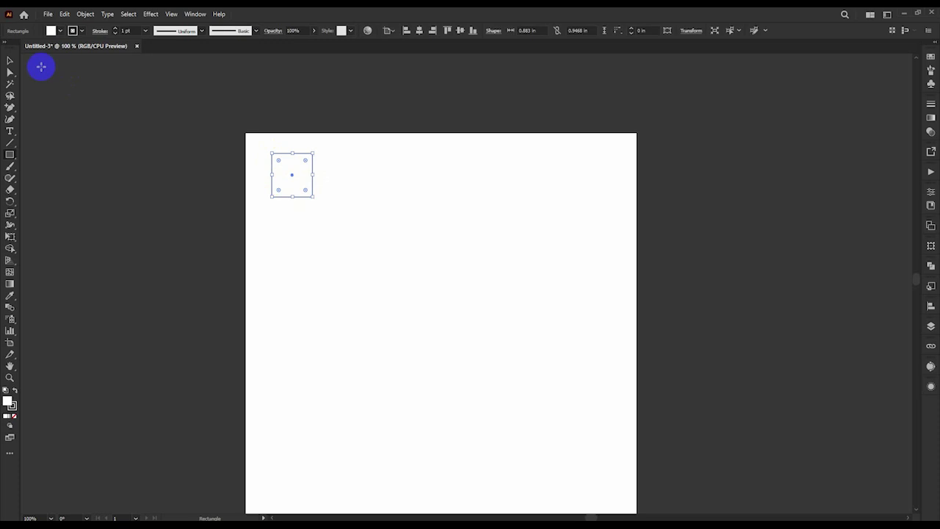
Deselect the small rectangle with the Selection tool and show the Layers panel
{"action": "left_click", "coordinate": [11, 62]}
{"action": "left_click_drag", "start_coordinate": [467, 303], "coordinate": [290, 168]}
{"action": "left_click_drag", "start_coordinate": [424, 304], "coordinate": [250, 182]}
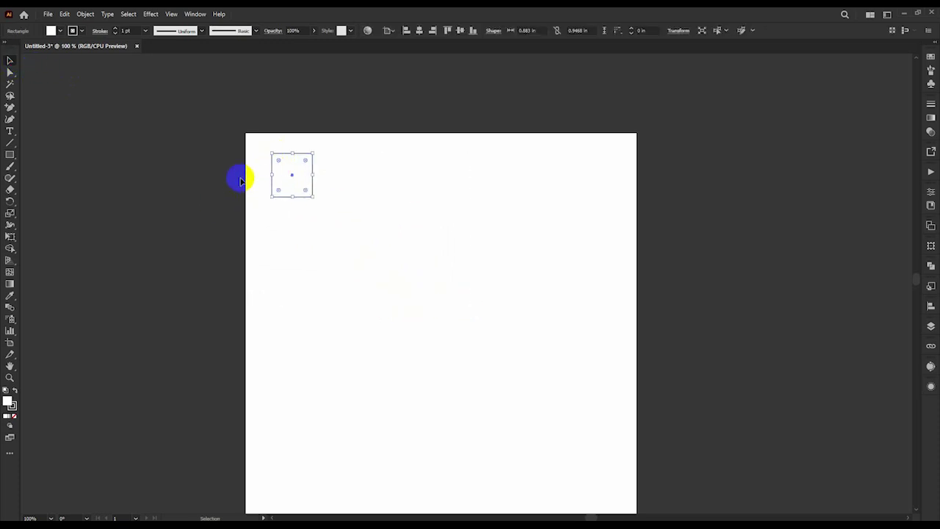
{"action": "left_click", "coordinate": [377, 306]}
{"action": "left_click_drag", "start_coordinate": [427, 412], "coordinate": [374, 382]}
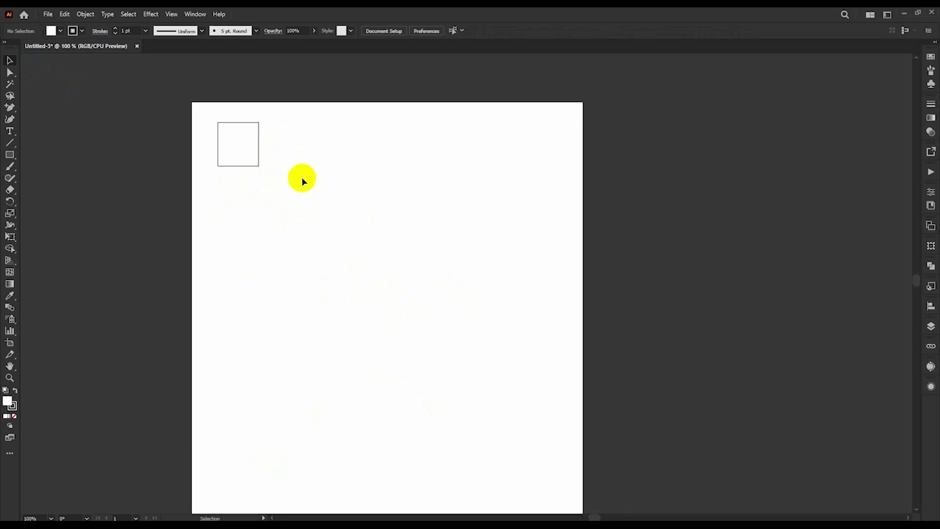
{"action": "left_click", "coordinate": [930, 326]}
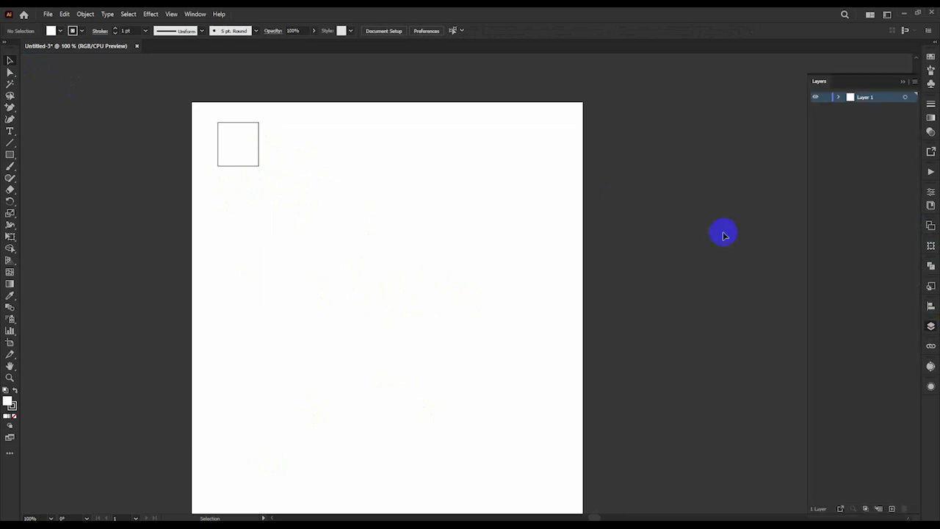
{"action": "left_click", "coordinate": [352, 274]}
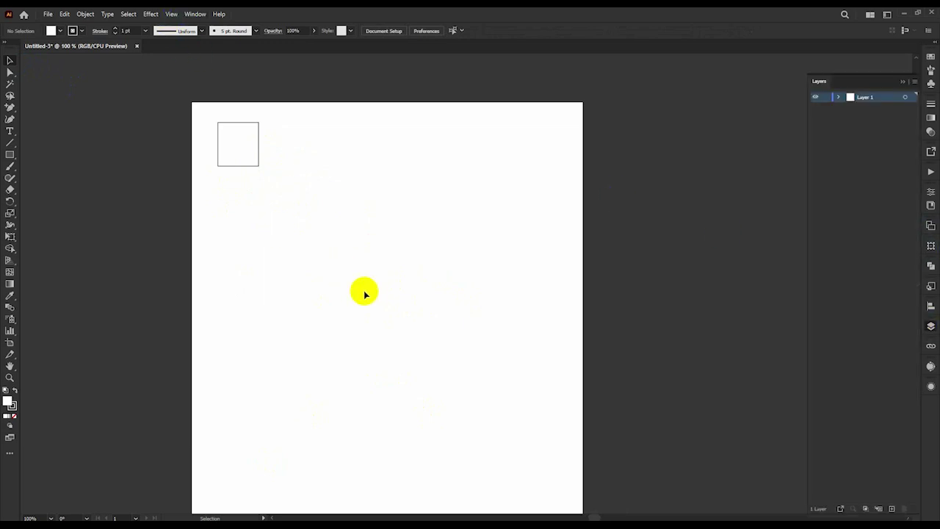
{"action": "left_click", "coordinate": [10, 187]}
{"action": "left_click", "coordinate": [239, 155]}
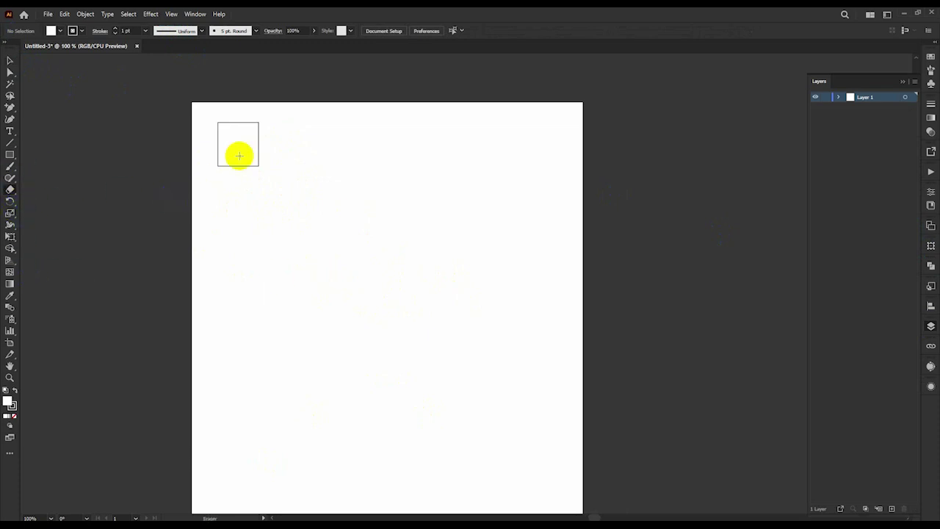
{"action": "left_click_drag", "start_coordinate": [208, 110], "coordinate": [269, 174]}
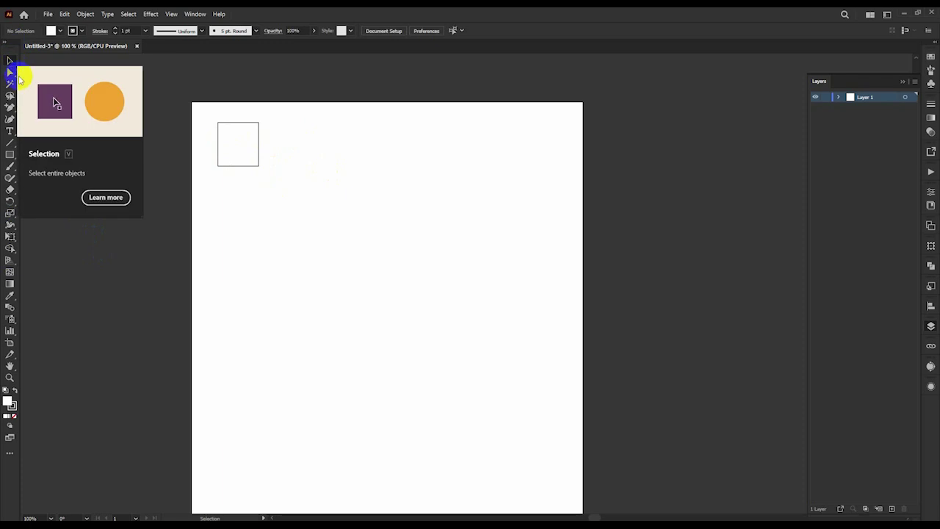
{"action": "left_click", "coordinate": [11, 158]}
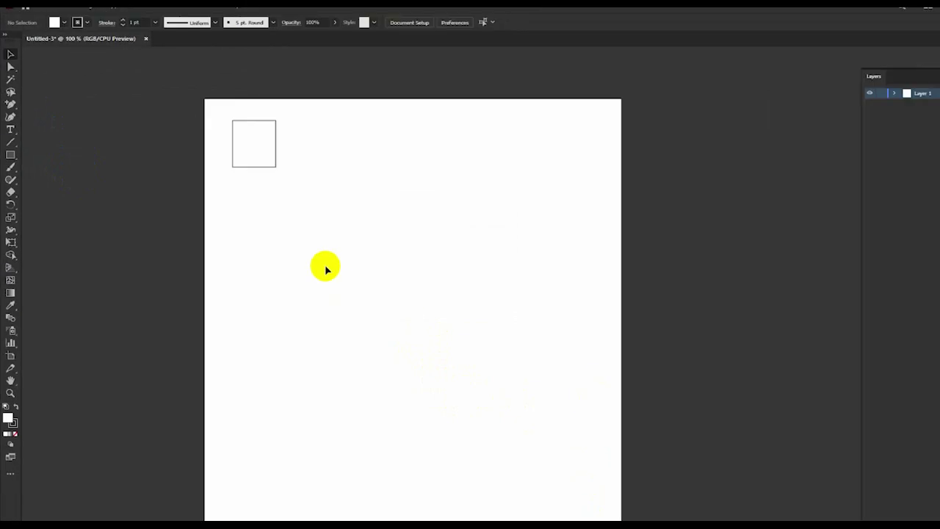
Examine the small rectangle and the surrounding artboard at different magnifications
{"action": "scroll", "coordinate": [220, 104], "scroll_direction": "up", "scroll_amount": 1}
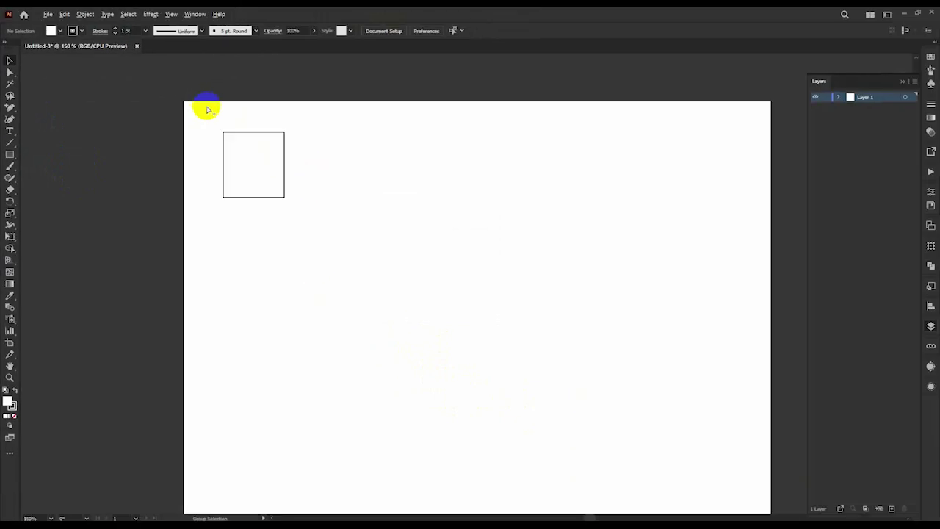
{"action": "scroll", "coordinate": [206, 109], "scroll_direction": "up", "scroll_amount": 1}
{"action": "key", "text": "space"}
{"action": "left_click_drag", "start_coordinate": [358, 241], "coordinate": [331, 276]}
{"action": "left_click_drag", "start_coordinate": [383, 297], "coordinate": [391, 251]}
{"action": "scroll", "coordinate": [326, 216], "scroll_direction": "down", "scroll_amount": 1}
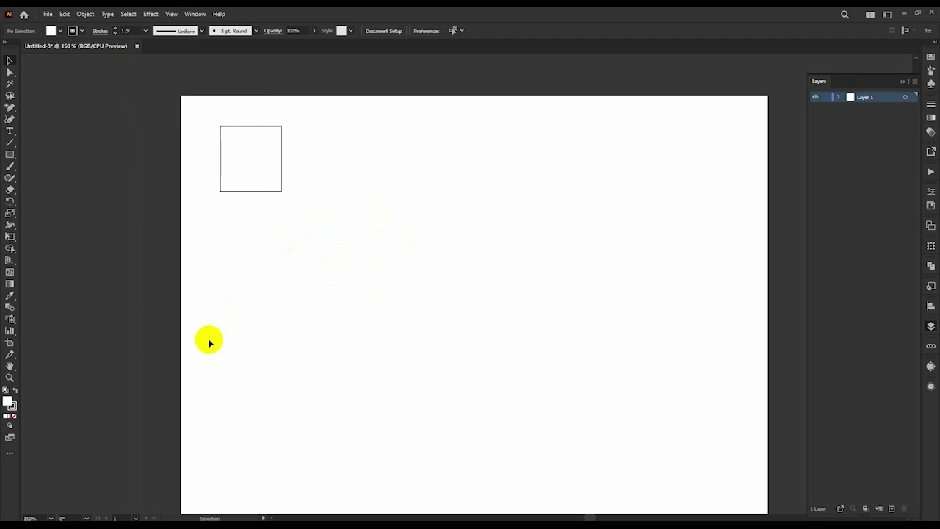
{"action": "key", "text": "space"}
{"action": "left_click_drag", "start_coordinate": [346, 294], "coordinate": [291, 280]}
{"action": "scroll", "coordinate": [271, 257], "scroll_direction": "down", "scroll_amount": 2}
Duplicate the small rectangle about 1.18 in horizontally to its right, keeping the copy level with the original
{"action": "left_click_drag", "start_coordinate": [331, 311], "coordinate": [248, 189]}
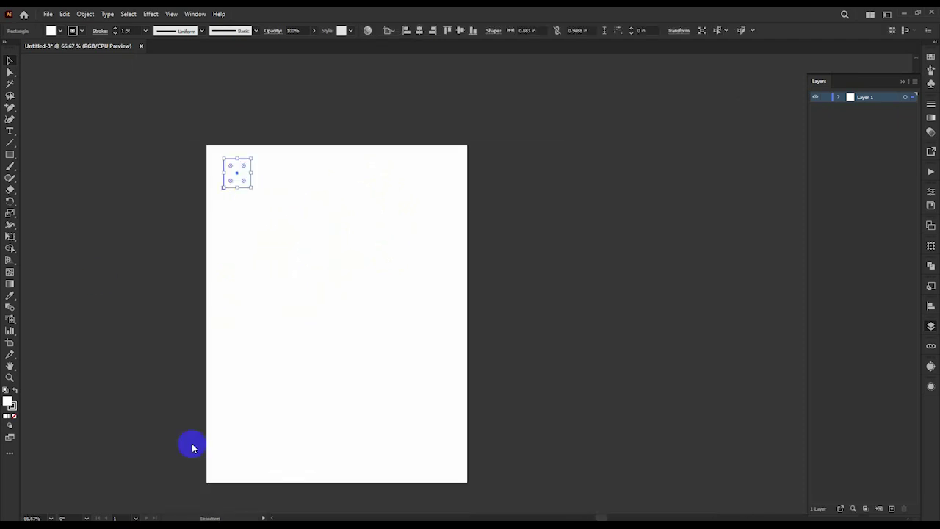
{"action": "key", "text": "a"}
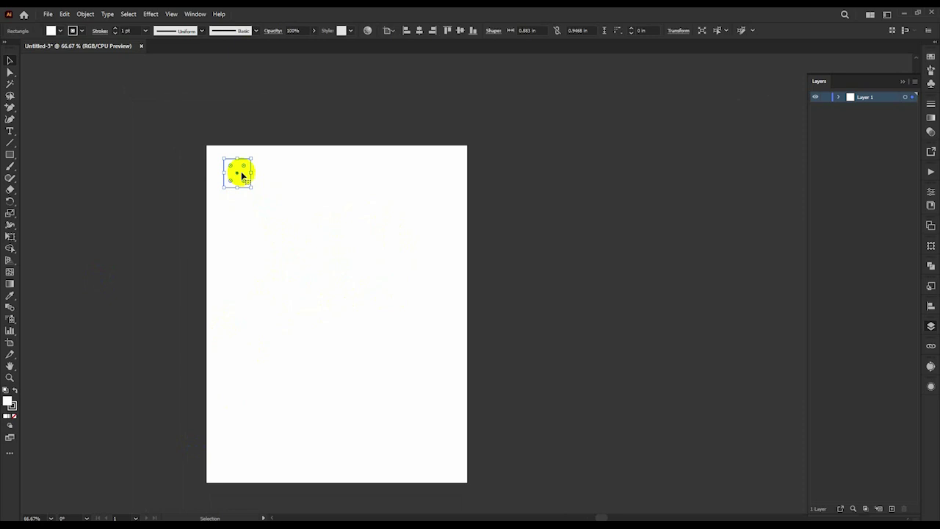
{"action": "left_click_drag", "start_coordinate": [235, 178], "coordinate": [270, 178]}
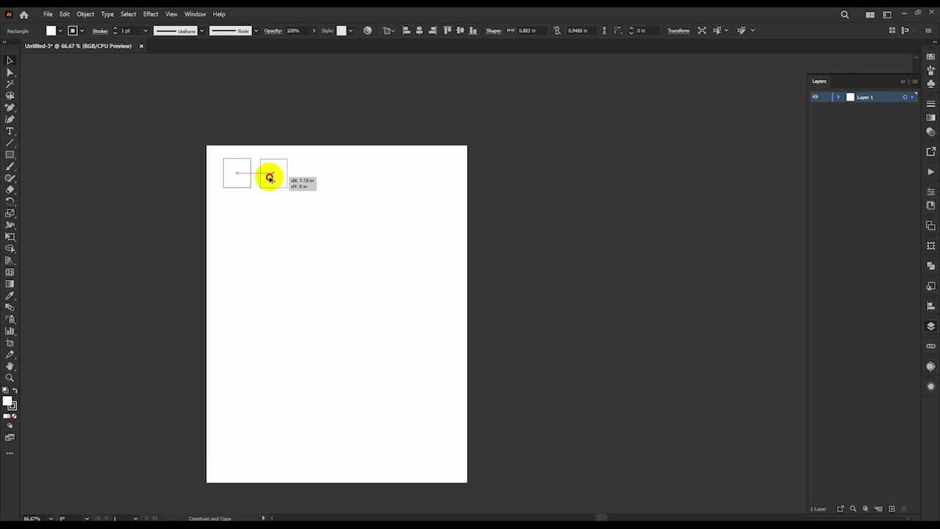
Try moving the original rectangle freely down the artboard, and undo the moves
{"action": "left_click_drag", "start_coordinate": [270, 177], "coordinate": [301, 295]}
{"action": "left_click_drag", "start_coordinate": [357, 326], "coordinate": [252, 300]}
{"action": "left_click", "coordinate": [387, 279]}
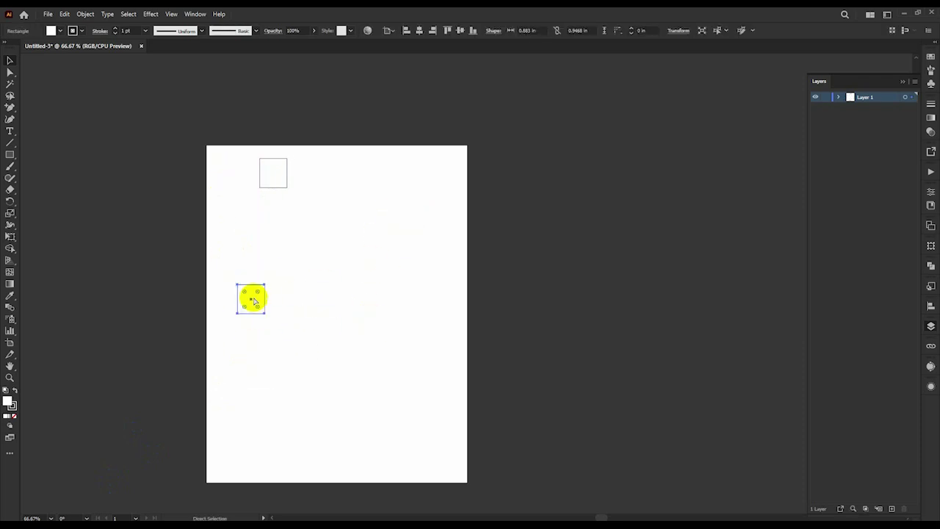
{"action": "key", "text": "ctrl+z"}
{"action": "key", "text": "ctrl+z"}
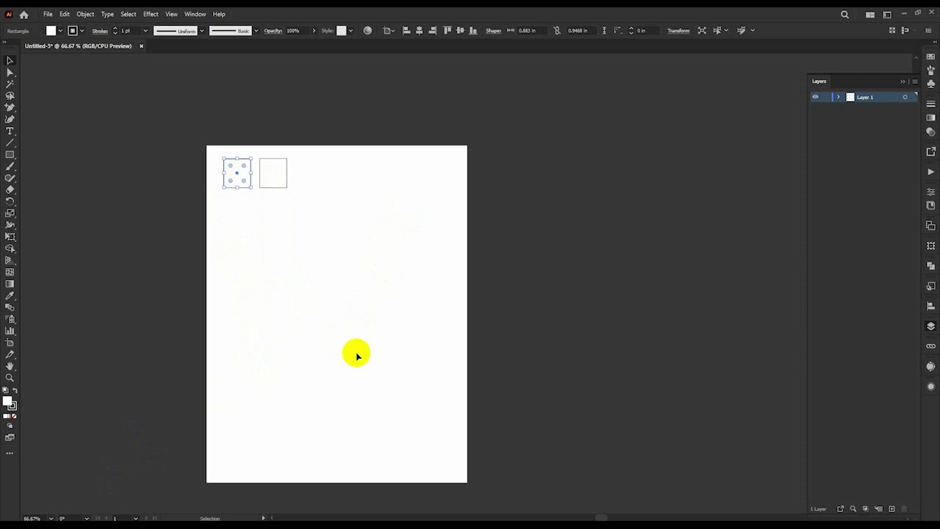
Delete the second rectangle and duplicate the original again to its right, keeping the copy level with it
{"action": "left_click", "coordinate": [357, 353]}
{"action": "scroll", "coordinate": [237, 160], "scroll_direction": "up", "scroll_amount": 3}
{"action": "scroll", "coordinate": [259, 214], "scroll_direction": "down", "scroll_amount": 1}
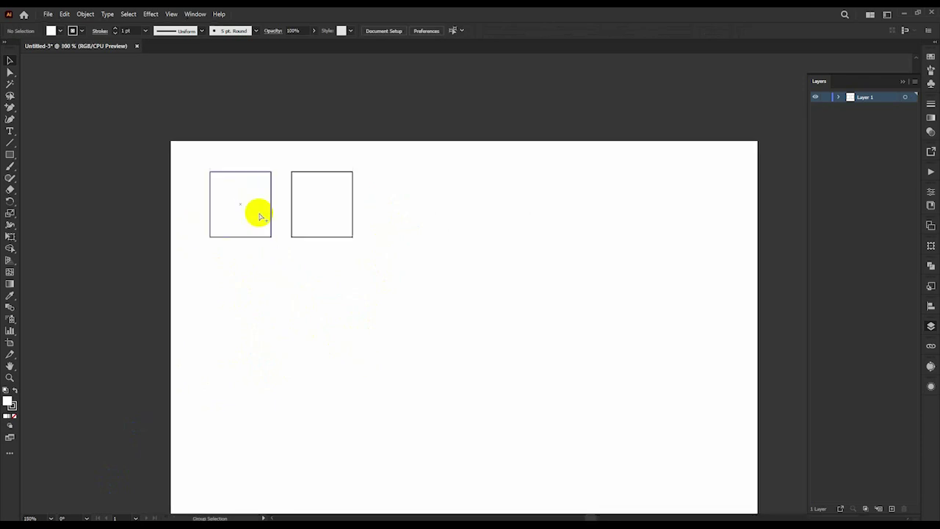
{"action": "scroll", "coordinate": [259, 214], "scroll_direction": "down", "scroll_amount": 1}
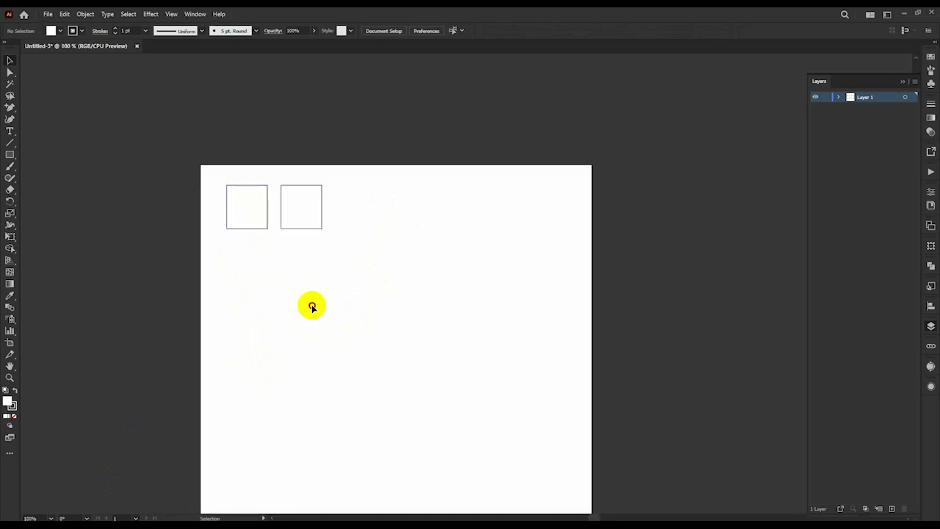
{"action": "left_click", "coordinate": [289, 210]}
{"action": "left_click", "coordinate": [321, 272]}
{"action": "left_click", "coordinate": [301, 182]}
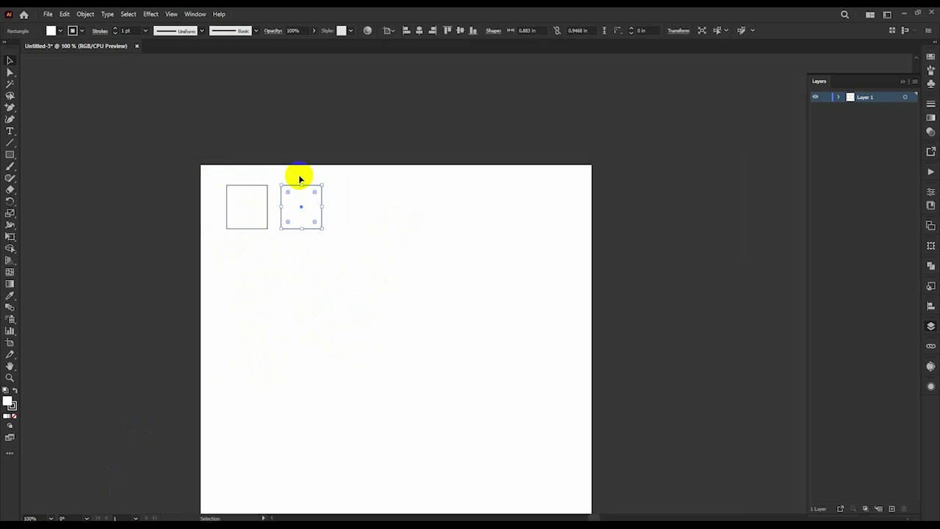
{"action": "key", "text": "Delete"}
{"action": "left_click_drag", "start_coordinate": [251, 208], "coordinate": [305, 211]}
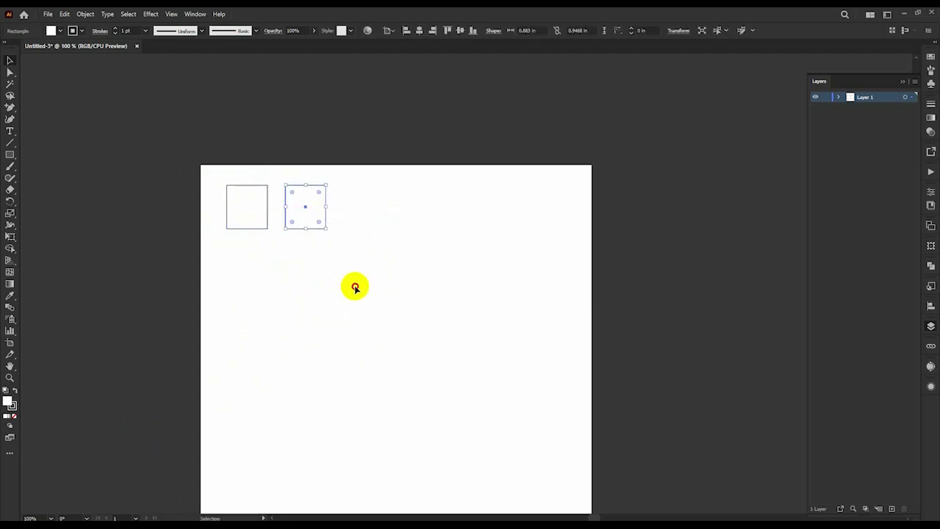
Draw larger rectangles of about 2.11 x 1.53 in and 2.61 x 1.99 in over the small pair, and paste the clipboard text
{"action": "left_click_drag", "start_coordinate": [352, 286], "coordinate": [224, 209]}
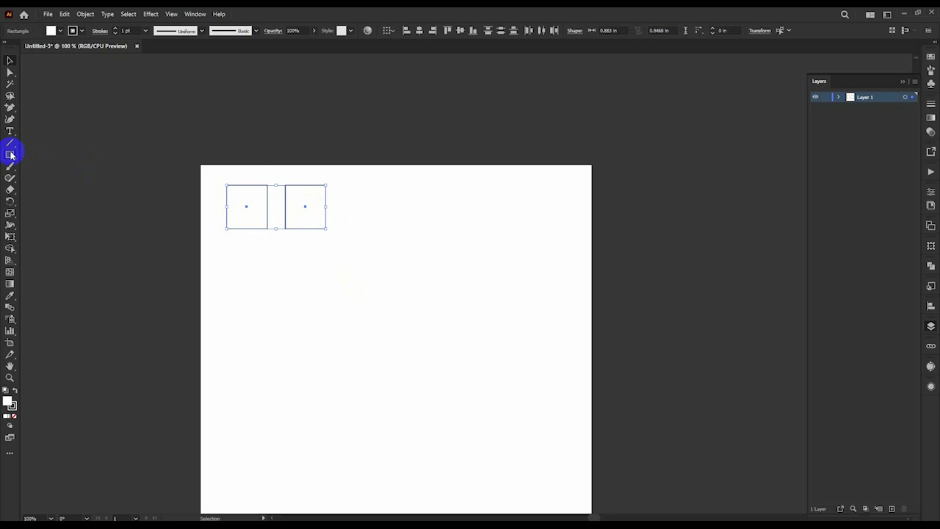
{"action": "left_click", "coordinate": [10, 154]}
{"action": "mouse_move", "coordinate": [336, 279]}
{"action": "left_mouse_down"}
{"action": "mouse_move", "coordinate": [227, 201]}
{"action": "mouse_move", "coordinate": [239, 209]}
{"action": "left_mouse_up"}
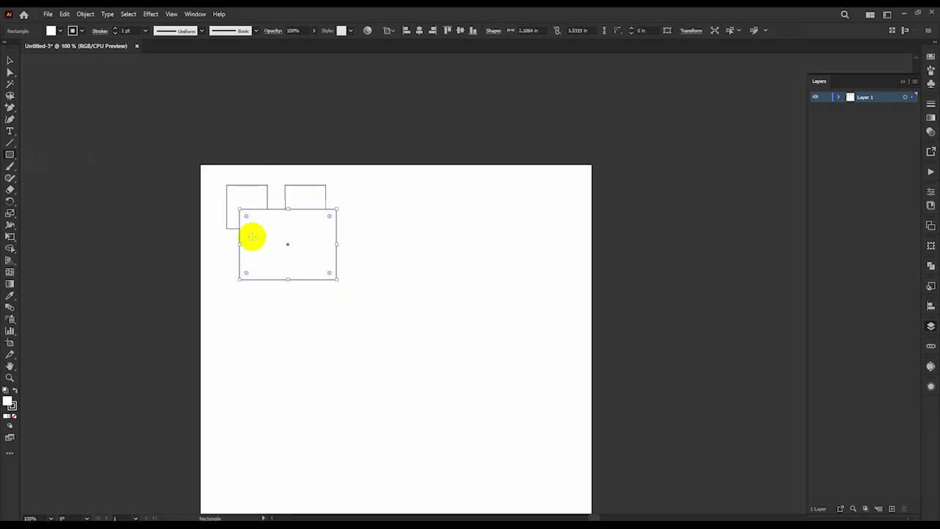
{"action": "key", "text": "ctrl+v"}
{"action": "left_click_drag", "start_coordinate": [336, 290], "coordinate": [216, 197]}
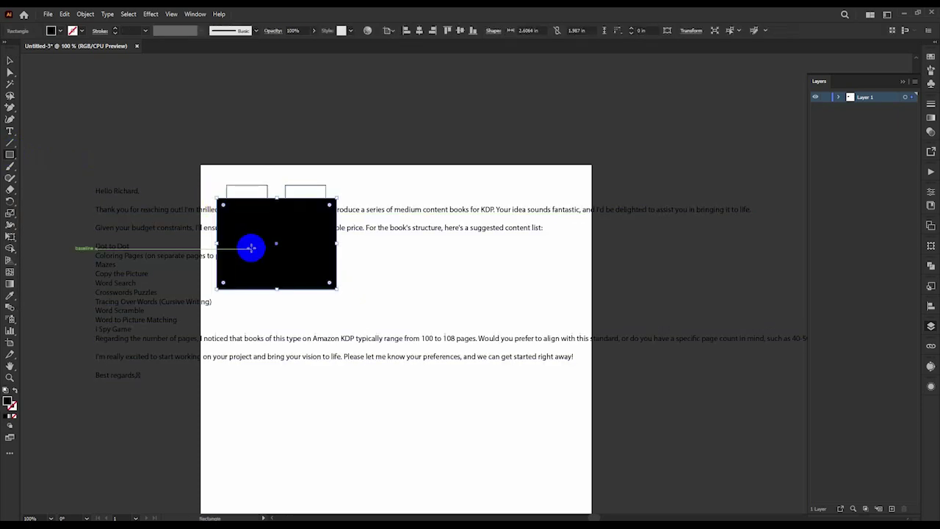
Delete everything from the artboard and draw a new rectangle about 1.04 x 1.14 in near its upper-left corner
{"action": "left_click_drag", "start_coordinate": [377, 414], "coordinate": [76, 126]}
{"action": "key", "text": "Delete"}
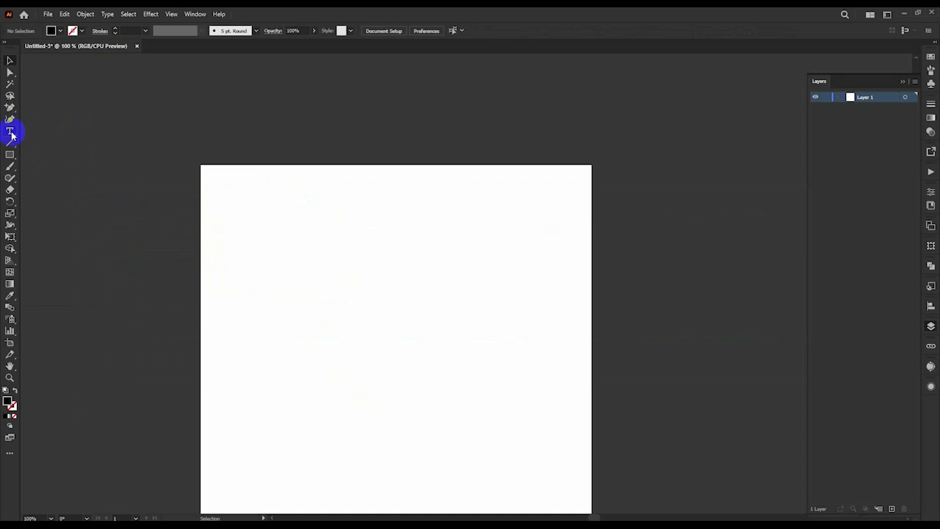
{"action": "left_click", "coordinate": [10, 154]}
{"action": "left_click_drag", "start_coordinate": [225, 196], "coordinate": [274, 248]}
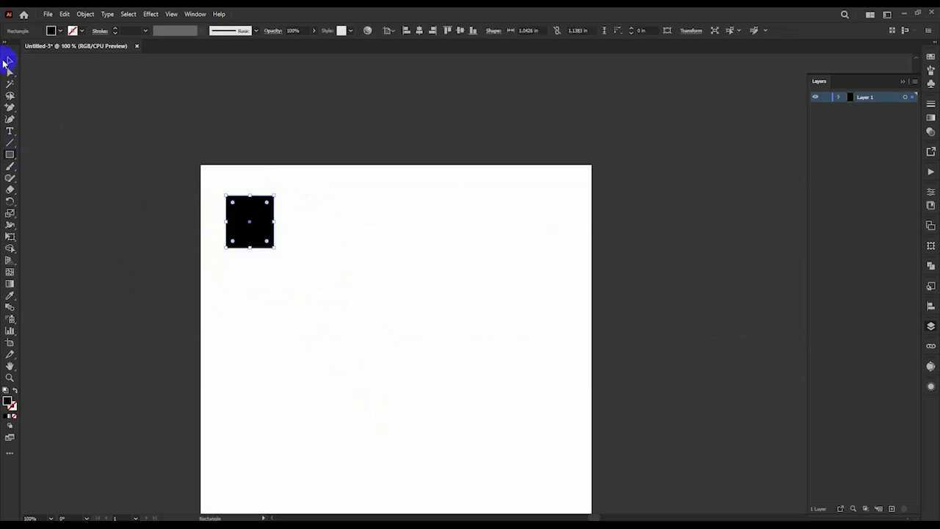
{"action": "left_click", "coordinate": [8, 61]}
Give the new rectangle a white fill and a black stroke
{"action": "left_click", "coordinate": [315, 341]}
{"action": "left_click", "coordinate": [255, 199]}
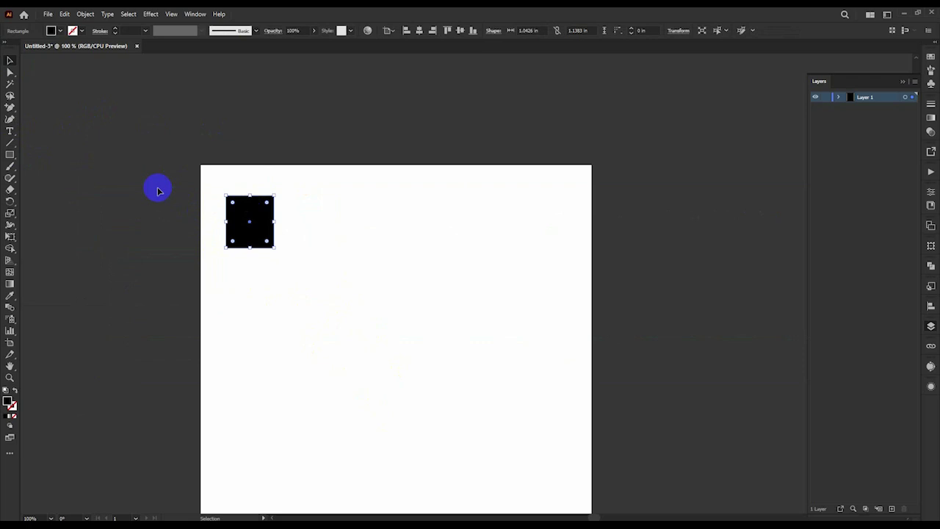
{"action": "left_click", "coordinate": [58, 31]}
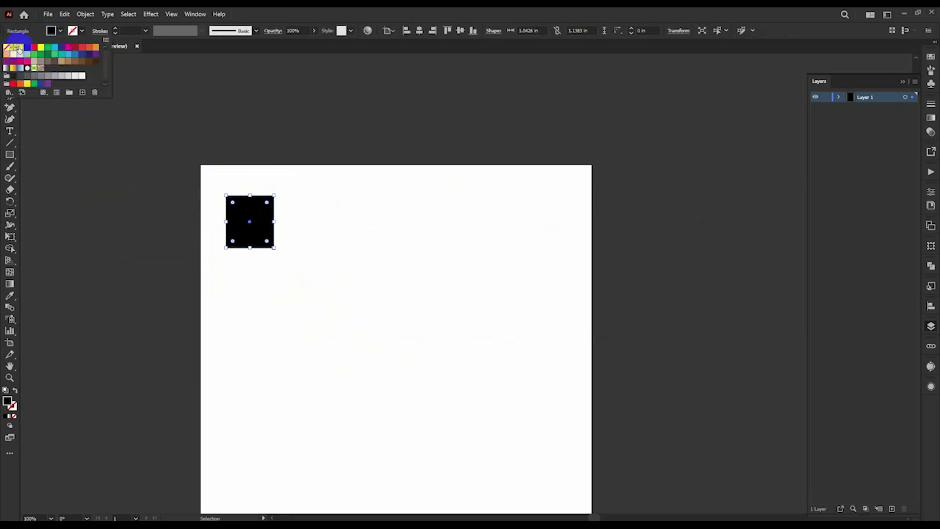
{"action": "left_click", "coordinate": [18, 50]}
{"action": "left_click", "coordinate": [80, 31]}
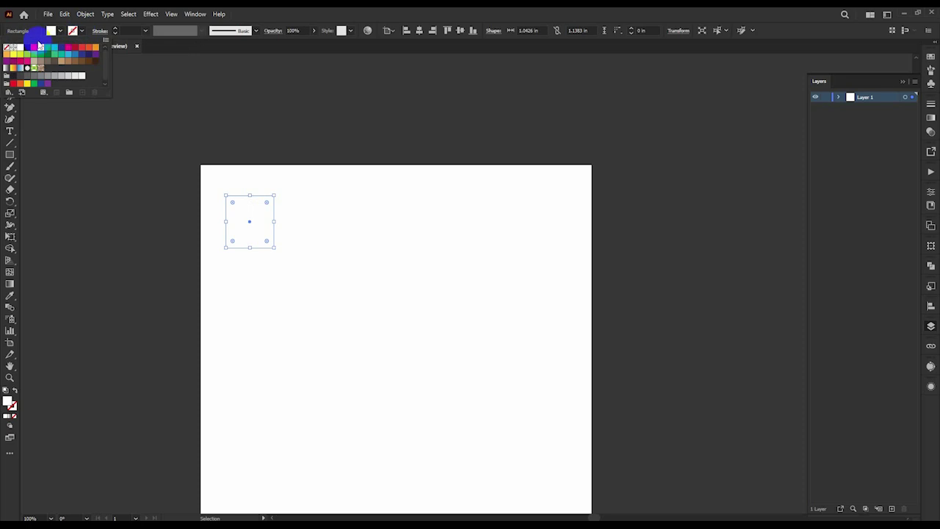
{"action": "left_click", "coordinate": [26, 49]}
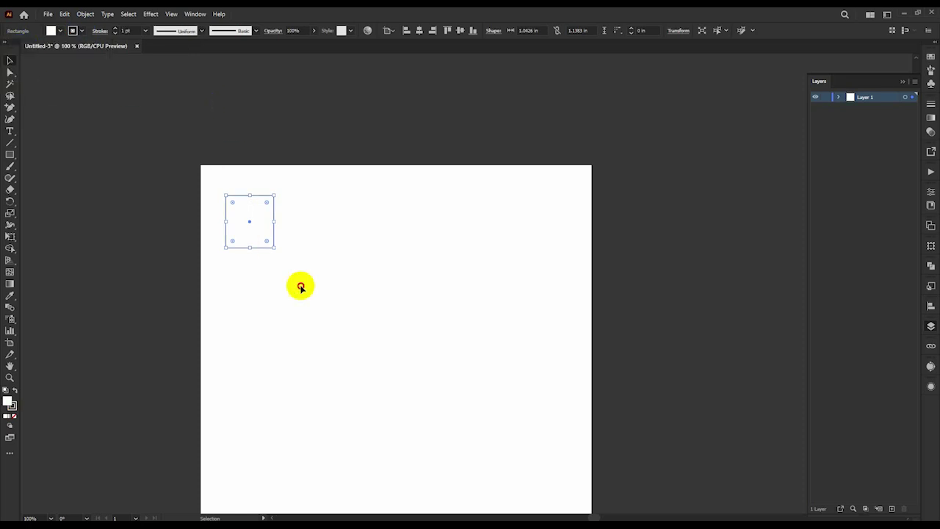
Try duplicating the outlined rectangle horizontally to its right, and delete the copy
{"action": "mouse_move", "coordinate": [320, 292]}
{"action": "left_mouse_down"}
{"action": "mouse_move", "coordinate": [229, 232]}
{"action": "mouse_move", "coordinate": [306, 221]}
{"action": "left_mouse_up"}
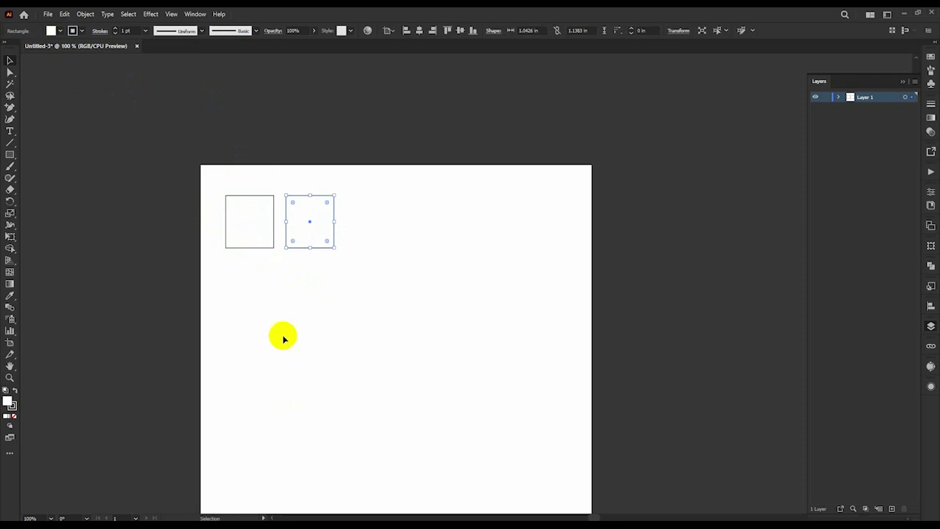
{"action": "left_click_drag", "start_coordinate": [324, 303], "coordinate": [287, 223]}
{"action": "key", "text": "Delete"}
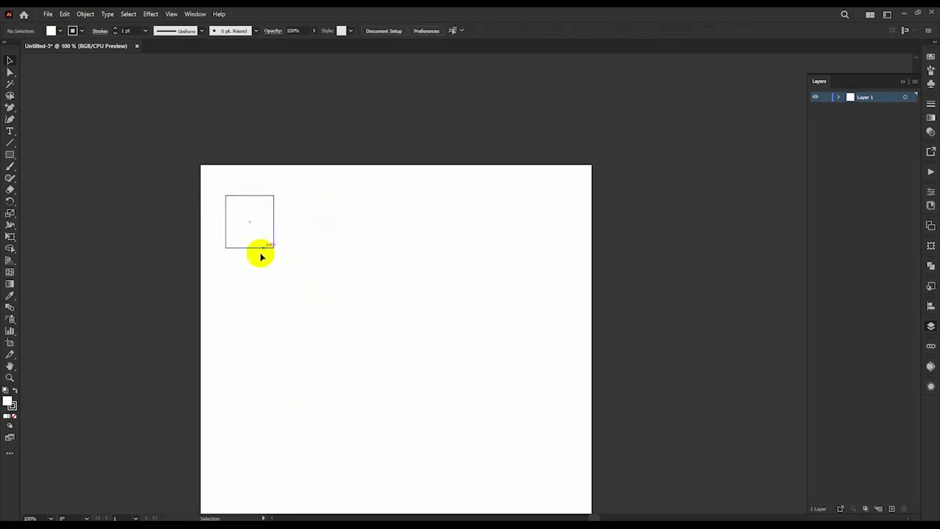
Duplicate the outlined rectangle level to its right and repeat the duplication to make a row of six evenly spaced rectangles
{"action": "left_click_drag", "start_coordinate": [258, 289], "coordinate": [310, 224]}
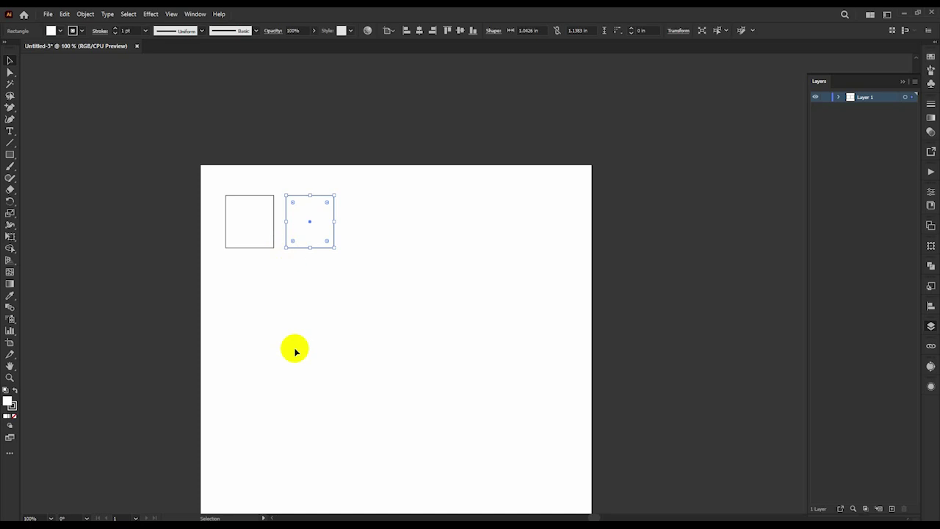
{"action": "left_click", "coordinate": [304, 313]}
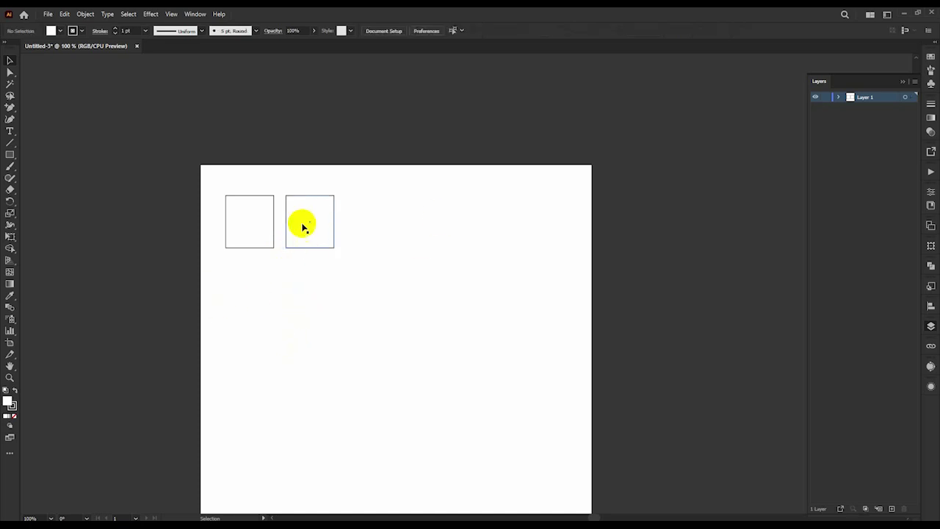
{"action": "left_click", "coordinate": [302, 224]}
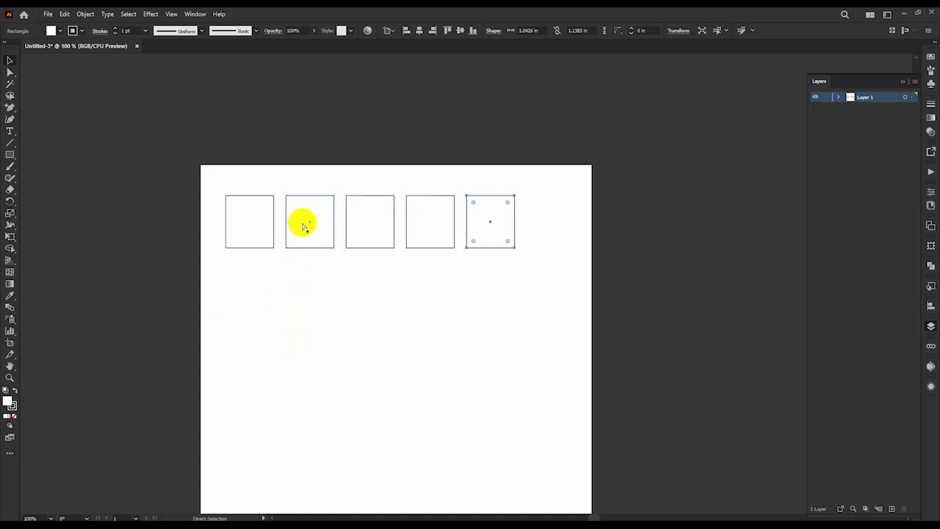
{"action": "scroll", "coordinate": [365, 271], "scroll_direction": "down", "scroll_amount": 1}
{"action": "scroll", "coordinate": [413, 272], "scroll_direction": "down", "scroll_amount": 3}
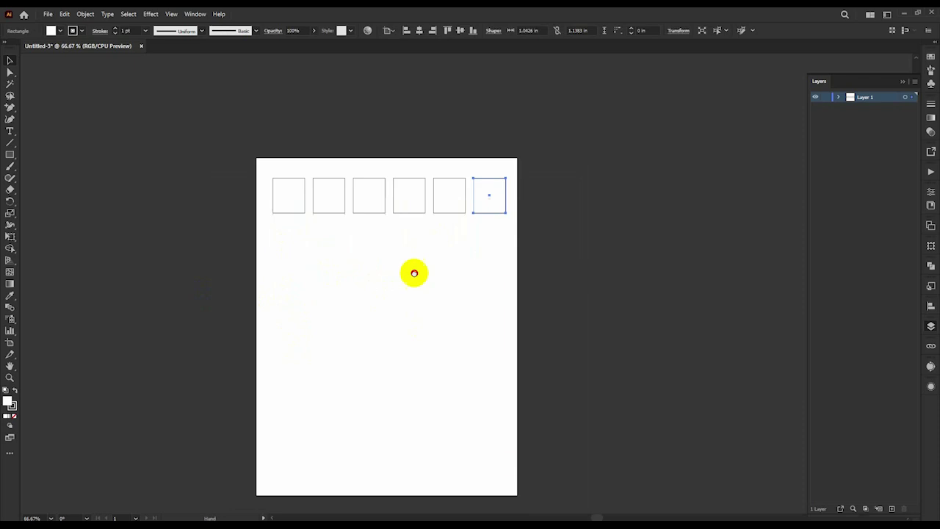
{"action": "mouse_move", "coordinate": [425, 308]}
{"action": "left_mouse_down"}
{"action": "mouse_move", "coordinate": [406, 348]}
{"action": "mouse_move", "coordinate": [423, 322]}
{"action": "left_mouse_up"}
{"action": "left_click_drag", "start_coordinate": [412, 264], "coordinate": [462, 269]}
{"action": "left_click", "coordinate": [404, 343]}
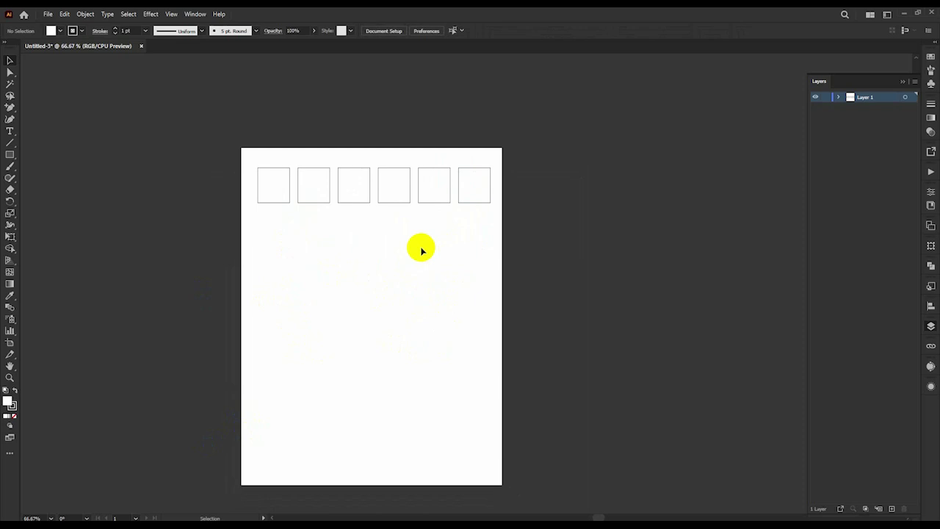
Copy the first rectangle of the row and paste it into the empty area below the row
{"action": "left_click", "coordinate": [268, 193]}
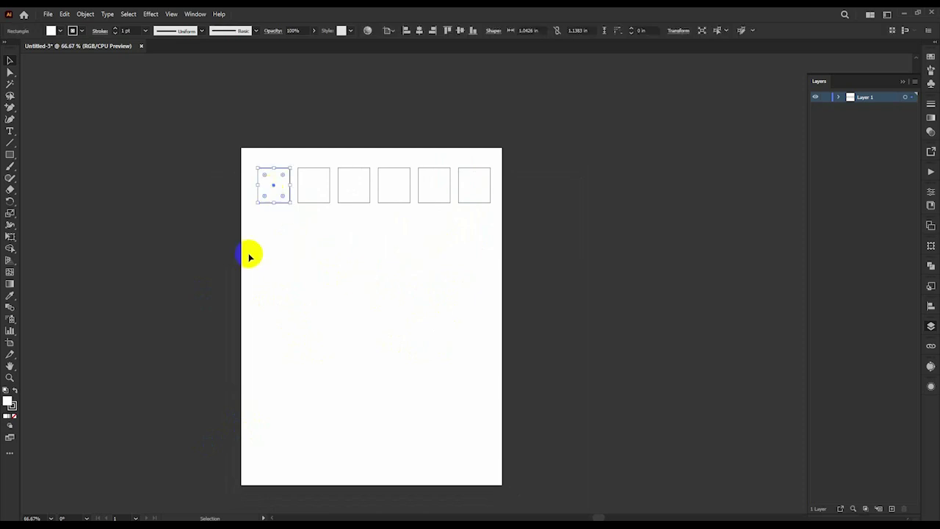
{"action": "scroll", "coordinate": [295, 194], "scroll_direction": "up", "scroll_amount": 2}
{"action": "left_click_drag", "start_coordinate": [332, 225], "coordinate": [280, 229]}
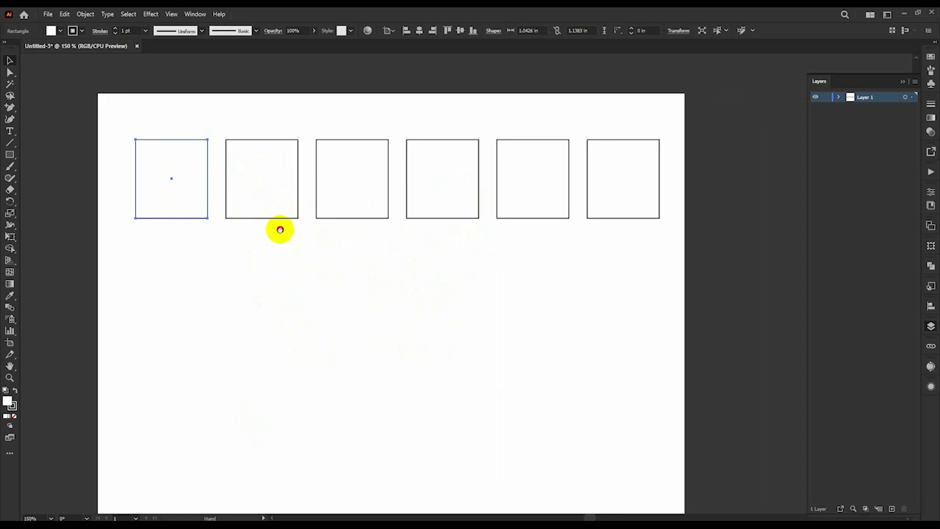
{"action": "left_click_drag", "start_coordinate": [111, 123], "coordinate": [619, 261]}
{"action": "left_click", "coordinate": [389, 337]}
{"action": "left_click_drag", "start_coordinate": [210, 319], "coordinate": [259, 274]}
{"action": "left_click", "coordinate": [194, 142]}
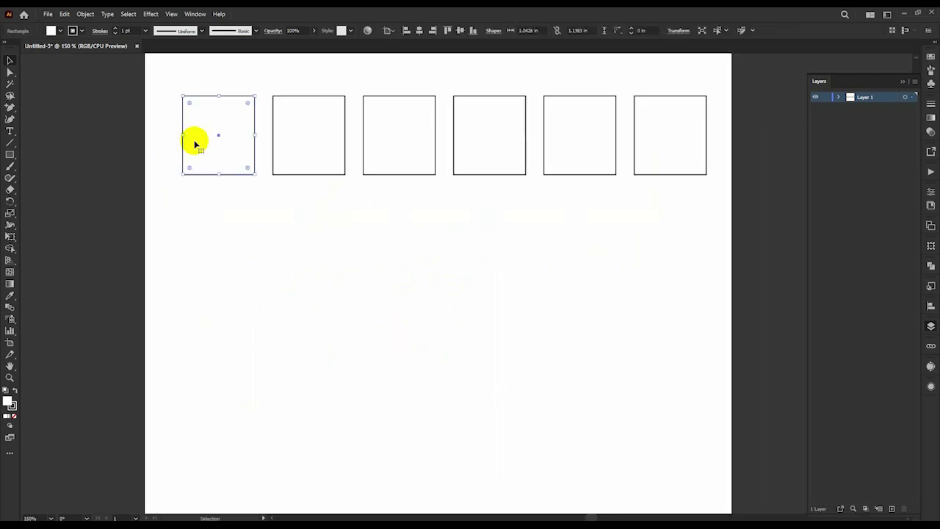
{"action": "key", "text": "ctrl+c"}
{"action": "left_click", "coordinate": [248, 288]}
{"action": "key", "text": "ctrl+v"}
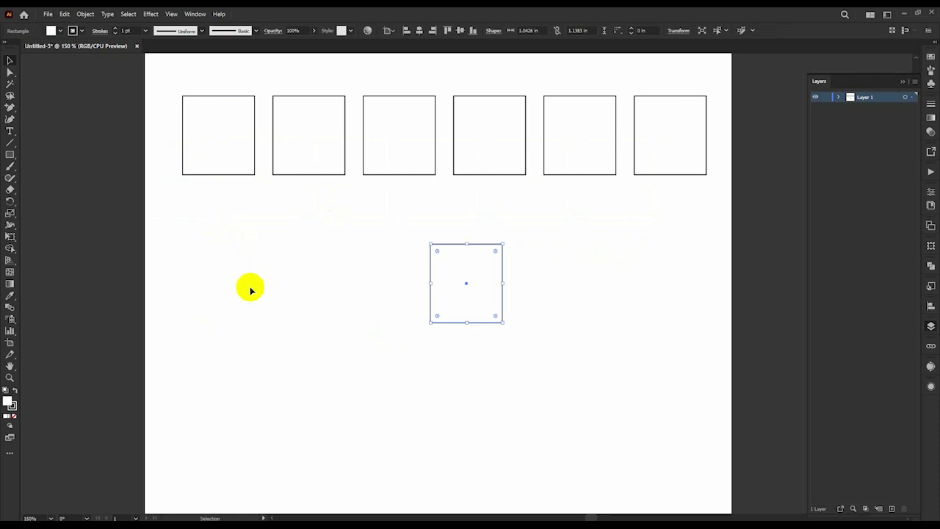
Paste two more copies of the rectangle onto the artboard below the row
{"action": "key", "text": "v"}
{"action": "left_click", "coordinate": [478, 283]}
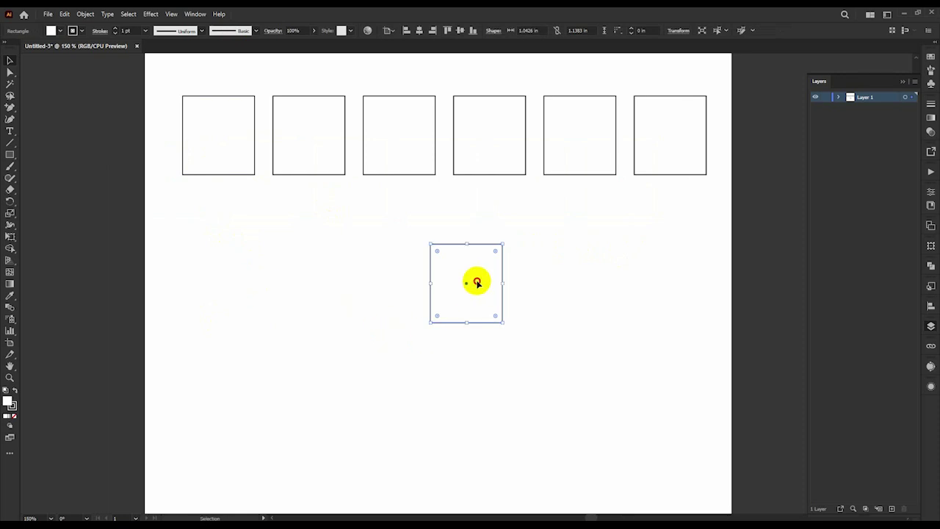
{"action": "left_click", "coordinate": [344, 347]}
{"action": "key", "text": "ctrl+v"}
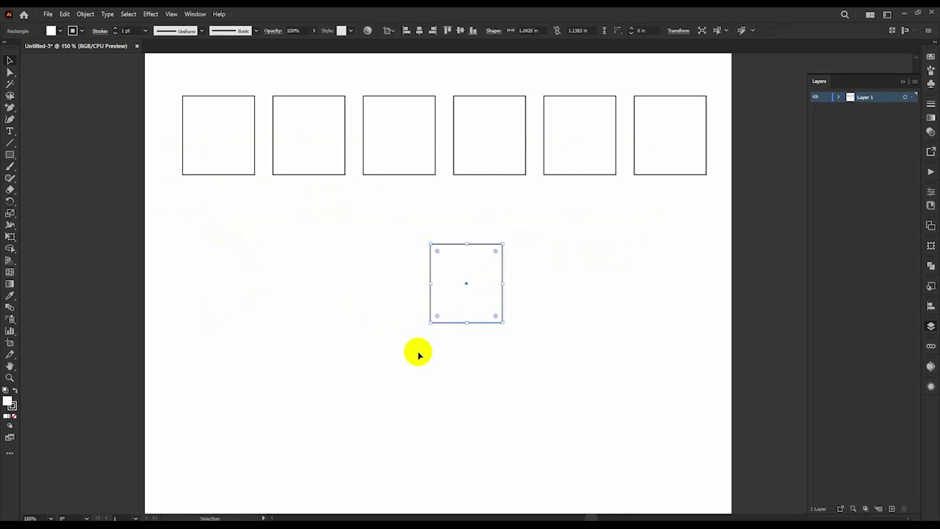
{"action": "left_click_drag", "start_coordinate": [465, 343], "coordinate": [444, 231]}
{"action": "scroll", "coordinate": [444, 228], "scroll_direction": "down", "scroll_amount": 2}
{"action": "left_click", "coordinate": [446, 295]}
{"action": "key", "text": "a"}
{"action": "left_click", "coordinate": [436, 193]}
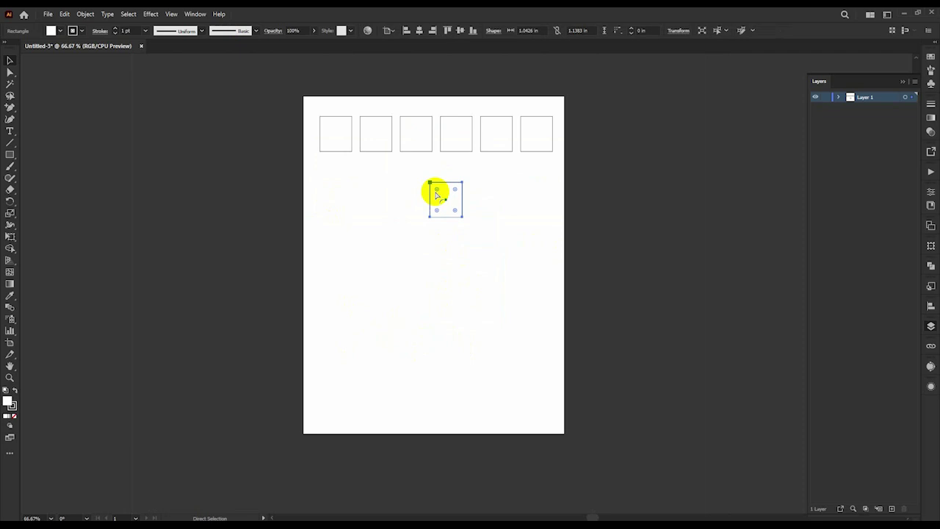
{"action": "key", "text": "ctrl+v"}
{"action": "left_click", "coordinate": [411, 315]}
{"action": "left_click", "coordinate": [482, 275]}
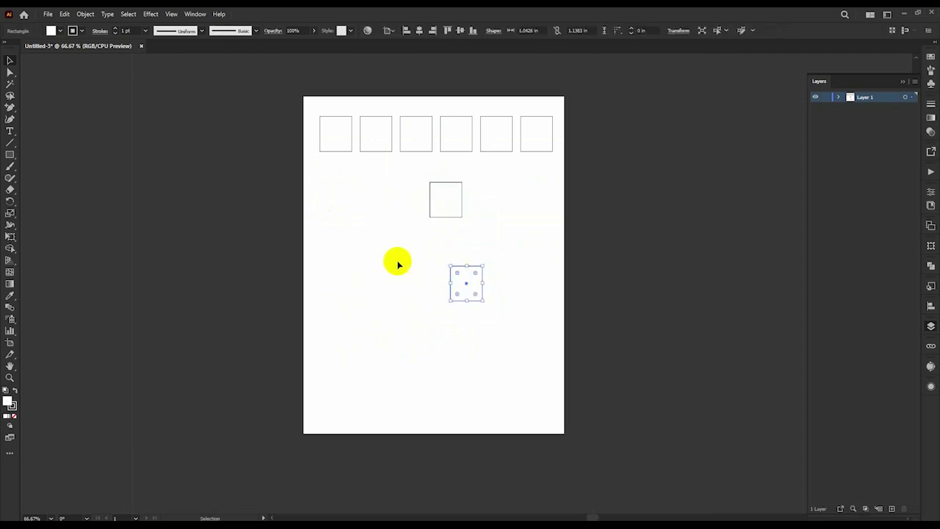
Place one pasted copy below the row's first rectangle at a height of about 0.71 in, and delete the middle copy
{"action": "left_click_drag", "start_coordinate": [451, 194], "coordinate": [353, 194]}
{"action": "scroll", "coordinate": [353, 194], "scroll_direction": "up", "scroll_amount": 2}
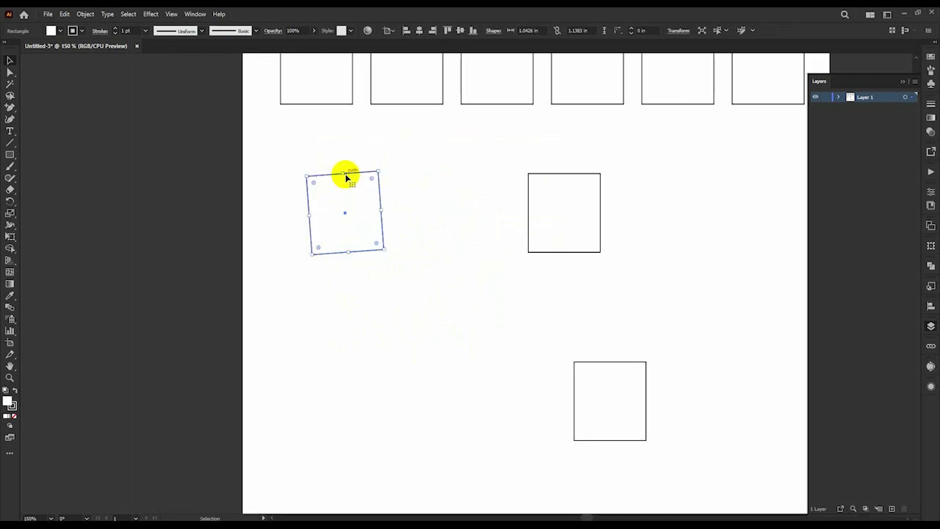
{"action": "left_click_drag", "start_coordinate": [343, 174], "coordinate": [555, 301]}
{"action": "key", "text": "Delete"}
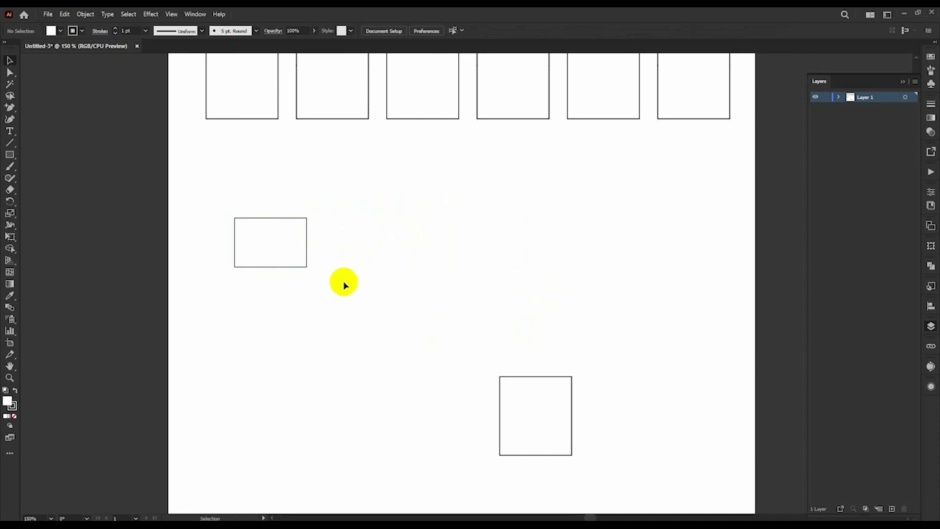
Duplicate the shortened rectangle level to its right, and delete the taller pasted copy left lower on the artboard
{"action": "left_click_drag", "start_coordinate": [271, 253], "coordinate": [317, 216]}
{"action": "left_click", "coordinate": [322, 217]}
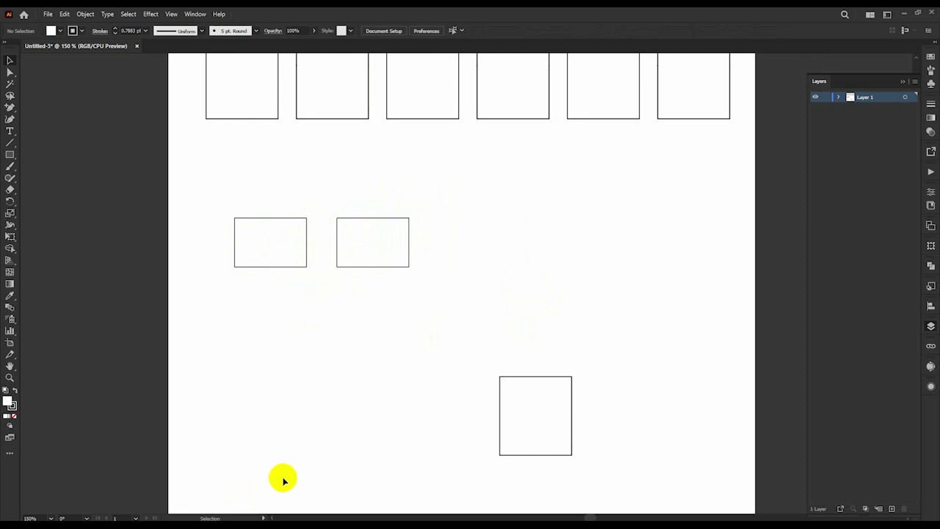
{"action": "scroll", "coordinate": [287, 434], "scroll_direction": "down", "scroll_amount": 2}
{"action": "scroll", "coordinate": [330, 356], "scroll_direction": "down", "scroll_amount": 1}
{"action": "left_click_drag", "start_coordinate": [373, 330], "coordinate": [500, 402]}
{"action": "key", "text": "Delete"}
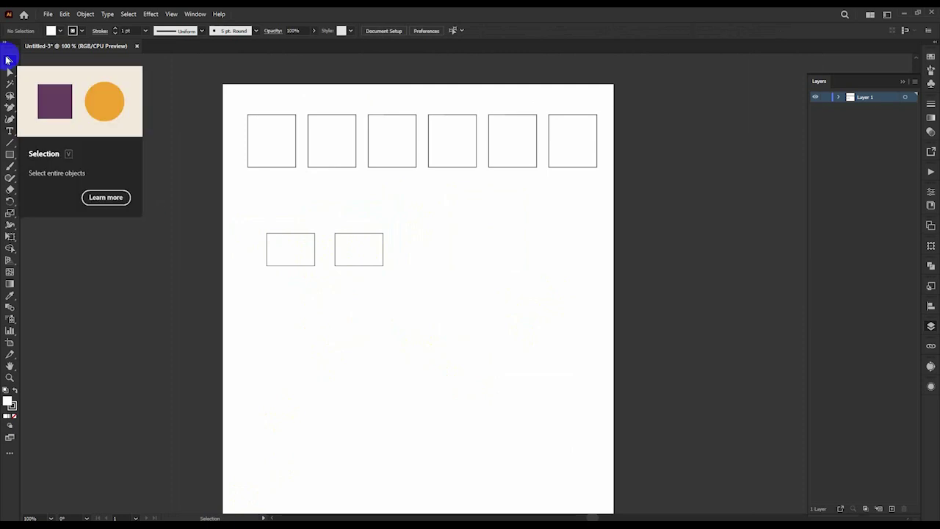
Repeat the horizontal duplication of the short rectangle to make a second row of five evenly spaced rectangles
{"action": "left_click", "coordinate": [357, 249]}
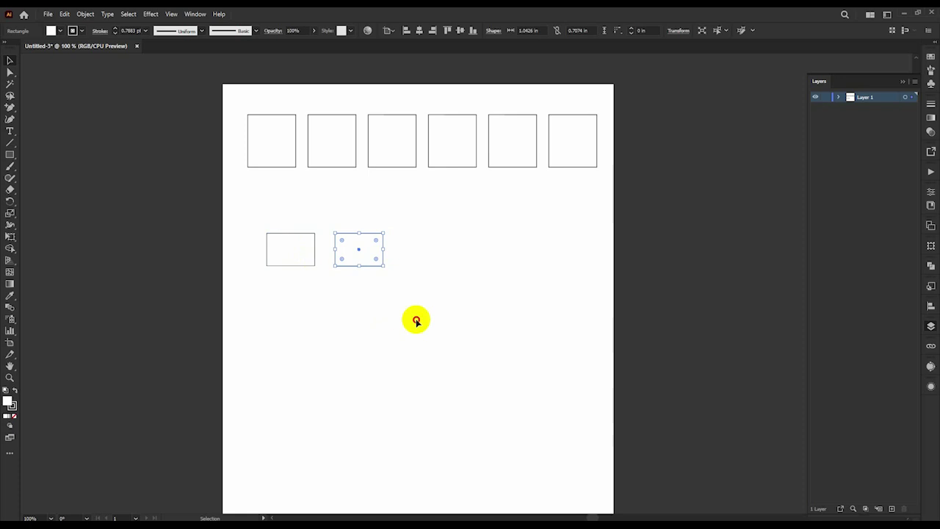
{"action": "left_click_drag", "start_coordinate": [411, 297], "coordinate": [370, 230]}
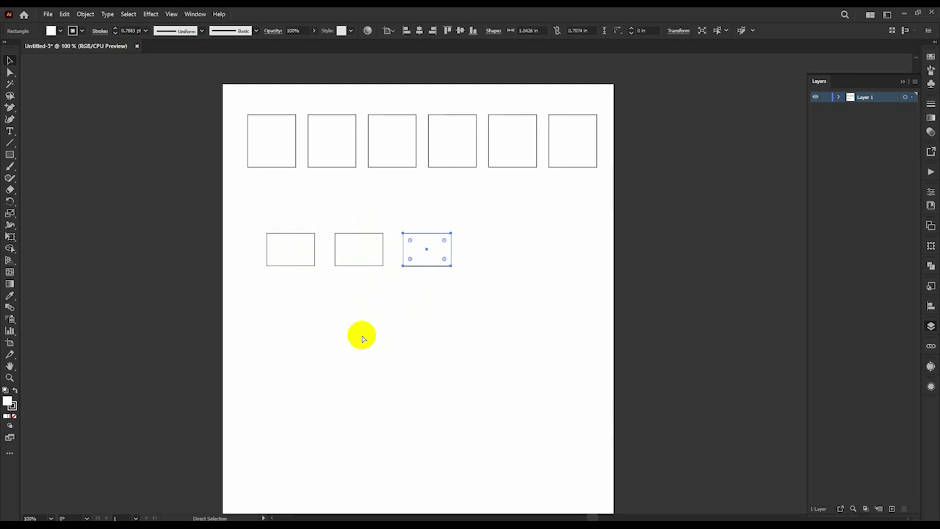
{"action": "left_click", "coordinate": [461, 344]}
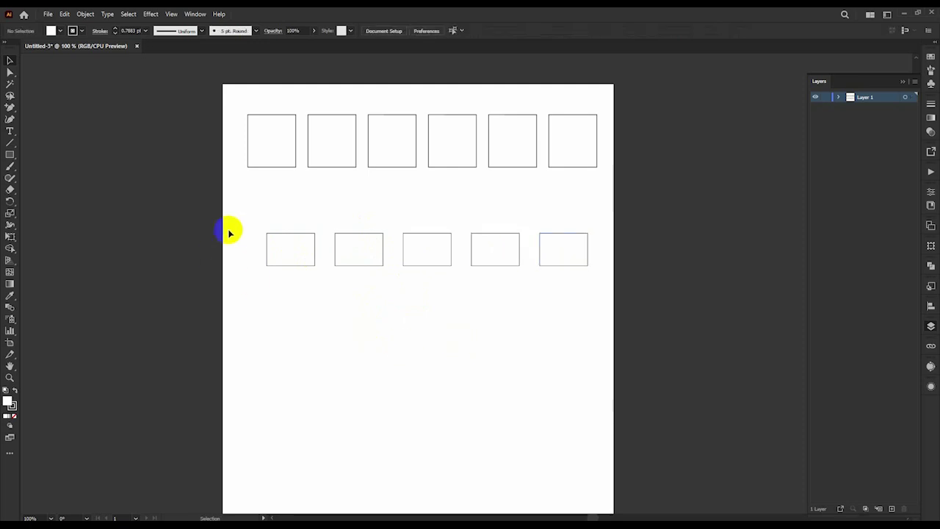
{"action": "left_click_drag", "start_coordinate": [252, 221], "coordinate": [357, 224]}
{"action": "scroll", "coordinate": [416, 227], "scroll_direction": "down", "scroll_amount": 2}
{"action": "left_click_drag", "start_coordinate": [445, 292], "coordinate": [454, 273]}
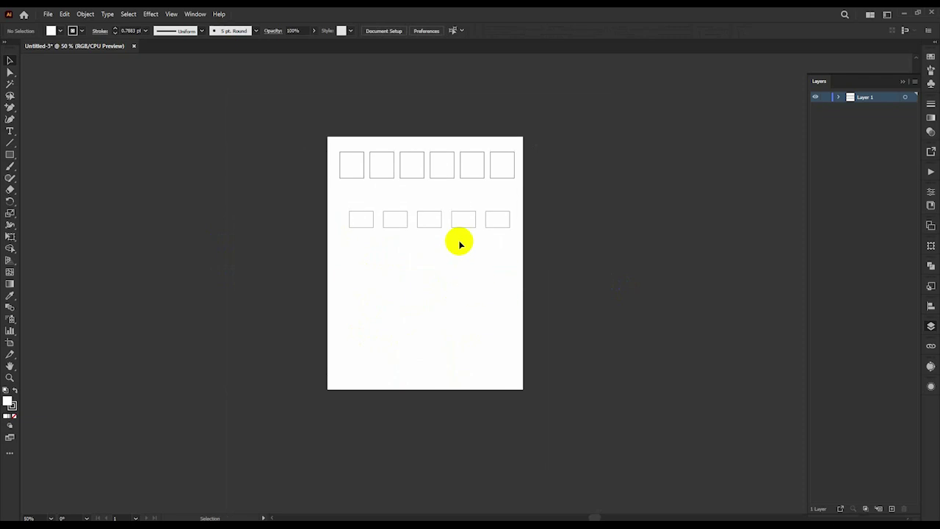
{"action": "scroll", "coordinate": [438, 200], "scroll_direction": "up", "scroll_amount": 2}
{"action": "left_click_drag", "start_coordinate": [281, 201], "coordinate": [559, 241]}
{"action": "left_click", "coordinate": [394, 338]}
{"action": "scroll", "coordinate": [395, 337], "scroll_direction": "down", "scroll_amount": 2}
Paste a copy of the short rectangle below the second row and delete it again
{"action": "left_click", "coordinate": [288, 166]}
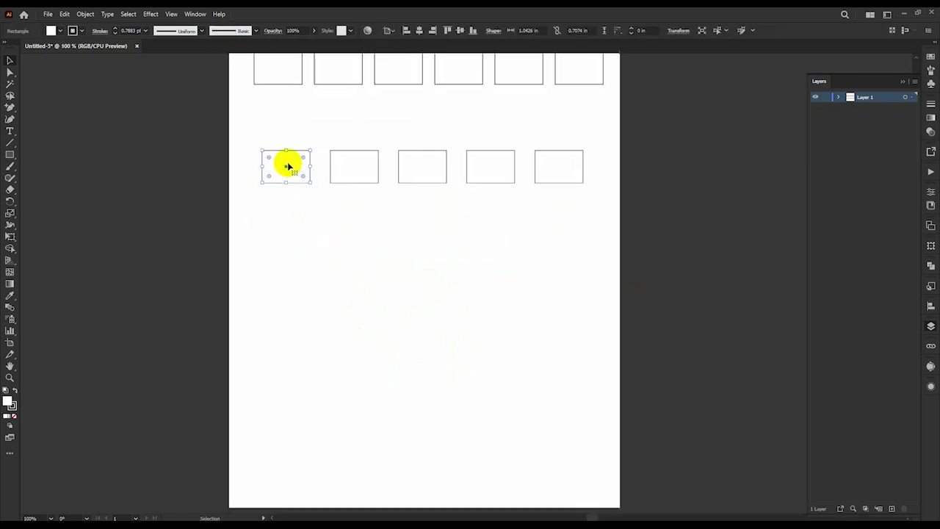
{"action": "key", "text": "a"}
{"action": "left_click", "coordinate": [312, 226]}
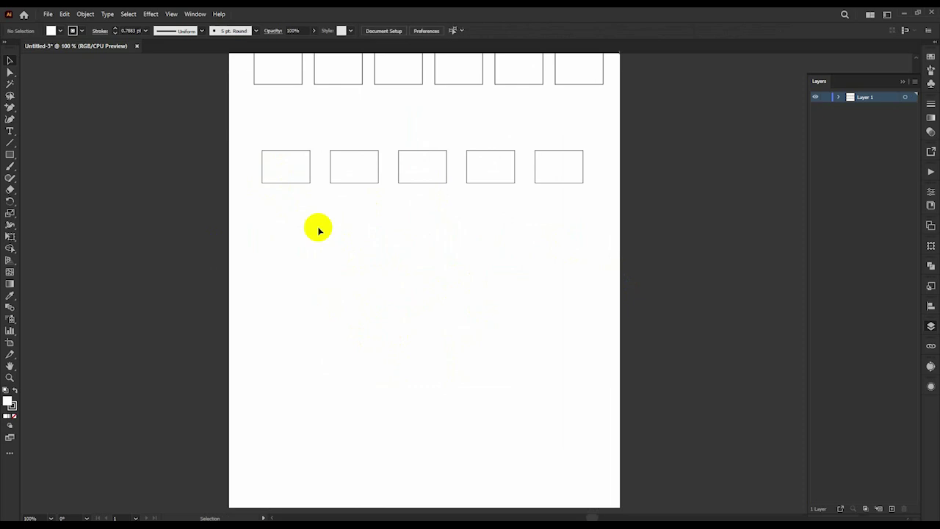
{"action": "left_click", "coordinate": [300, 174]}
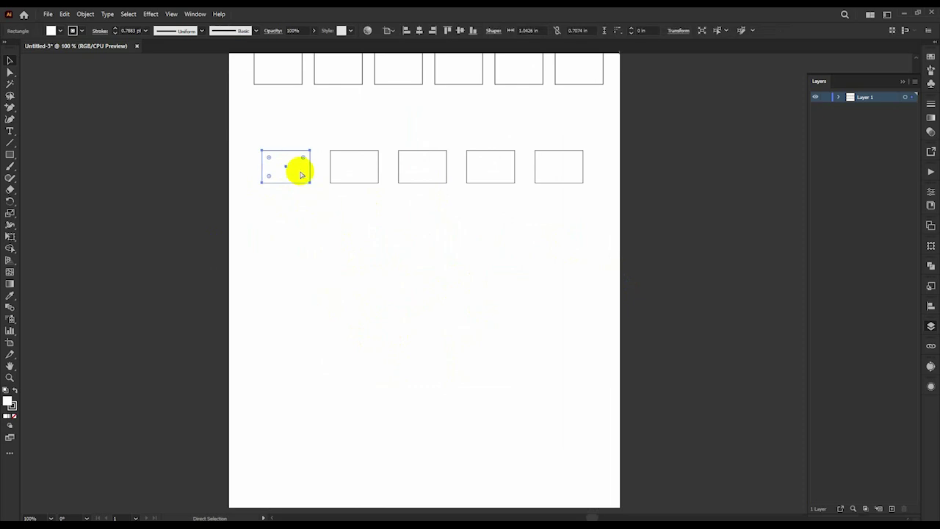
{"action": "left_click", "coordinate": [306, 247]}
{"action": "key", "text": "v"}
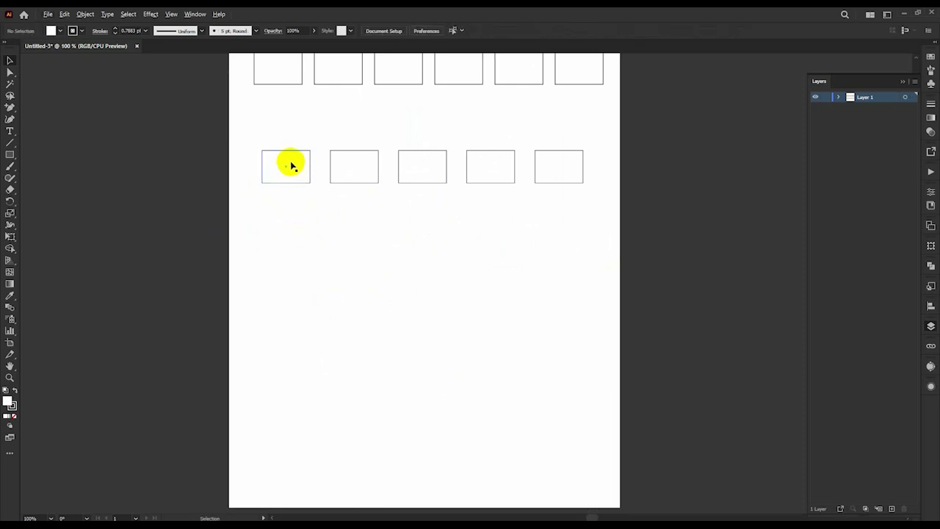
{"action": "key", "text": "ctrl+v"}
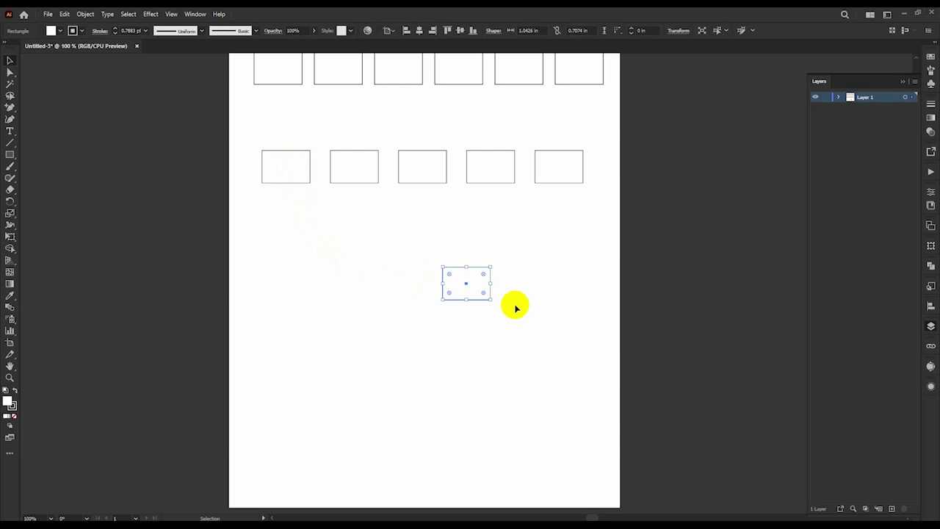
{"action": "left_click_drag", "start_coordinate": [545, 362], "coordinate": [419, 275]}
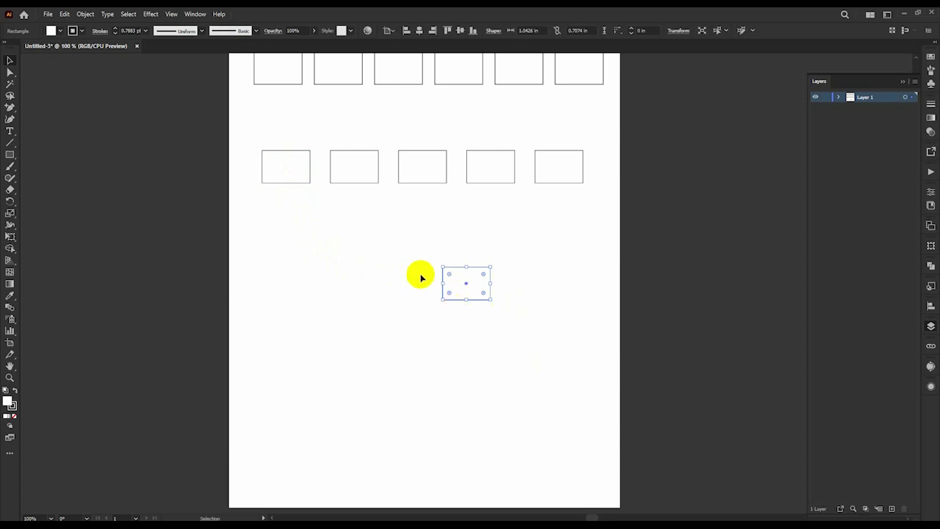
{"action": "key", "text": "Delete"}
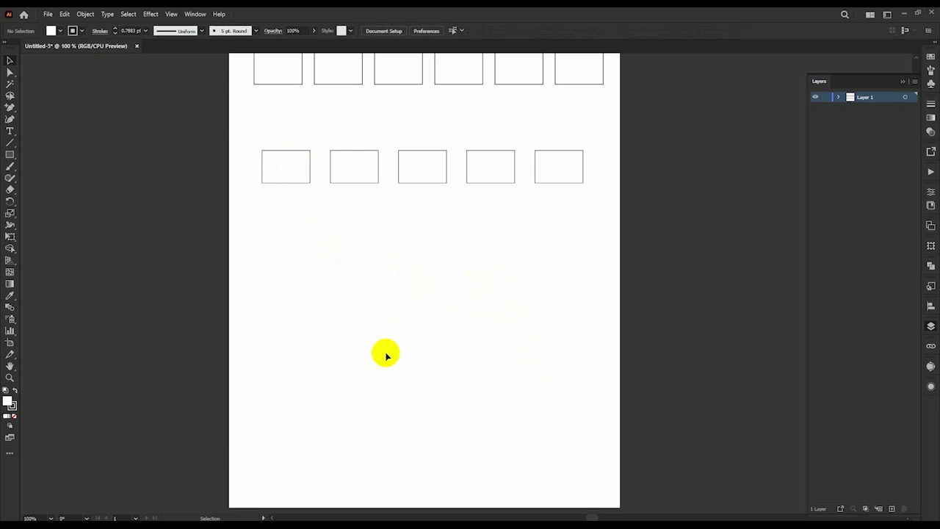
{"action": "scroll", "coordinate": [430, 266], "scroll_direction": "up", "scroll_amount": 3}
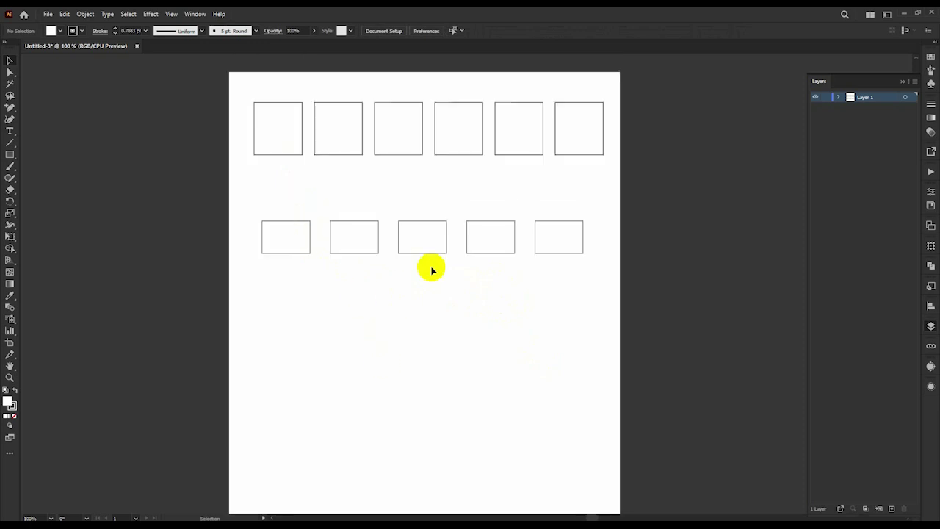
{"action": "scroll", "coordinate": [432, 270], "scroll_direction": "down", "scroll_amount": 2}
{"action": "scroll", "coordinate": [346, 296], "scroll_direction": "up", "scroll_amount": 4}
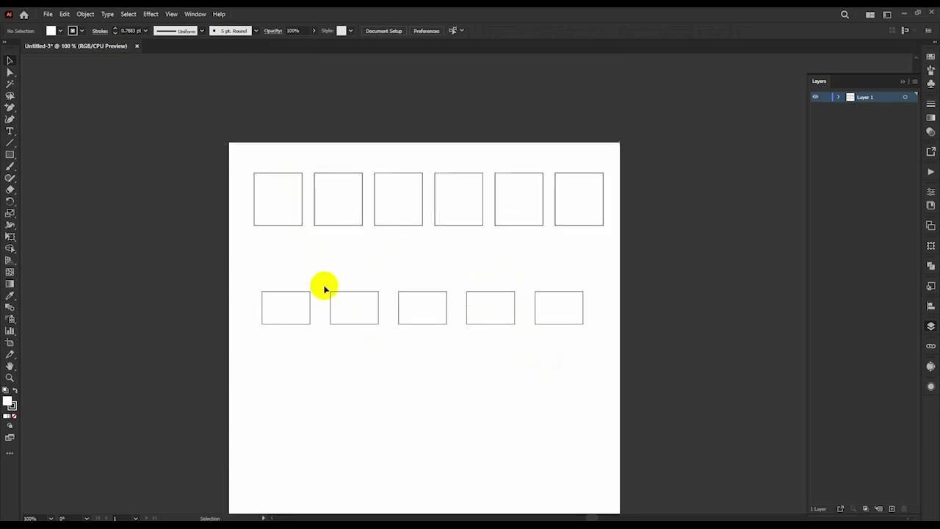
{"action": "scroll", "coordinate": [325, 288], "scroll_direction": "down", "scroll_amount": 2}
{"action": "scroll", "coordinate": [324, 287], "scroll_direction": "down", "scroll_amount": 1}
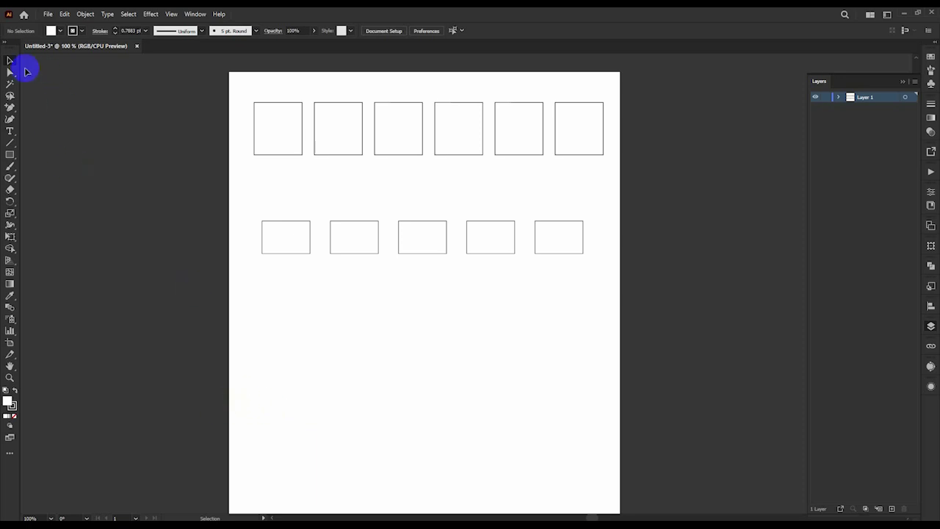
Draw a five-pointed star about 0.77 in wide below the rectangles and repeat its horizontal duplication into an evenly spaced row of seven
{"action": "left_click_drag", "start_coordinate": [313, 302], "coordinate": [294, 246]}
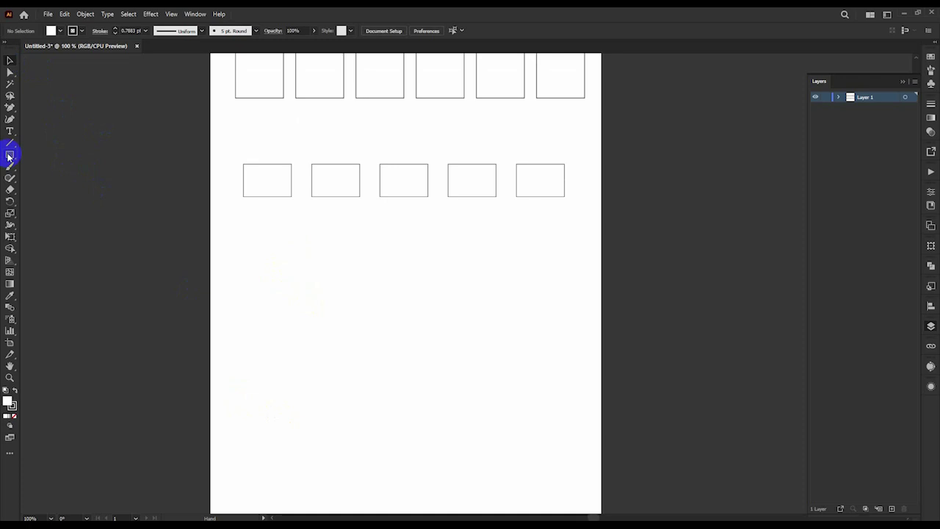
{"action": "right_click", "coordinate": [9, 156]}
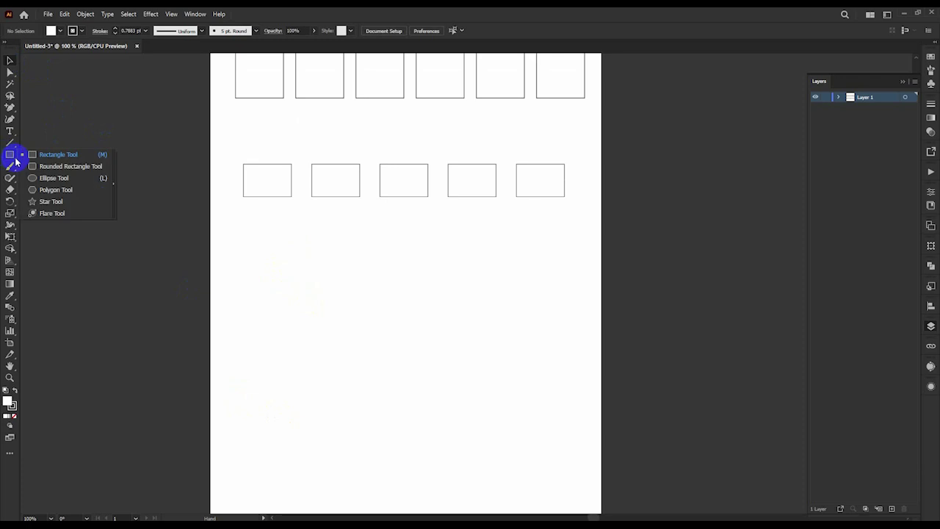
{"action": "left_click", "coordinate": [53, 201]}
{"action": "left_click_drag", "start_coordinate": [255, 270], "coordinate": [301, 280]}
{"action": "key", "text": "v"}
{"action": "key", "text": "a"}
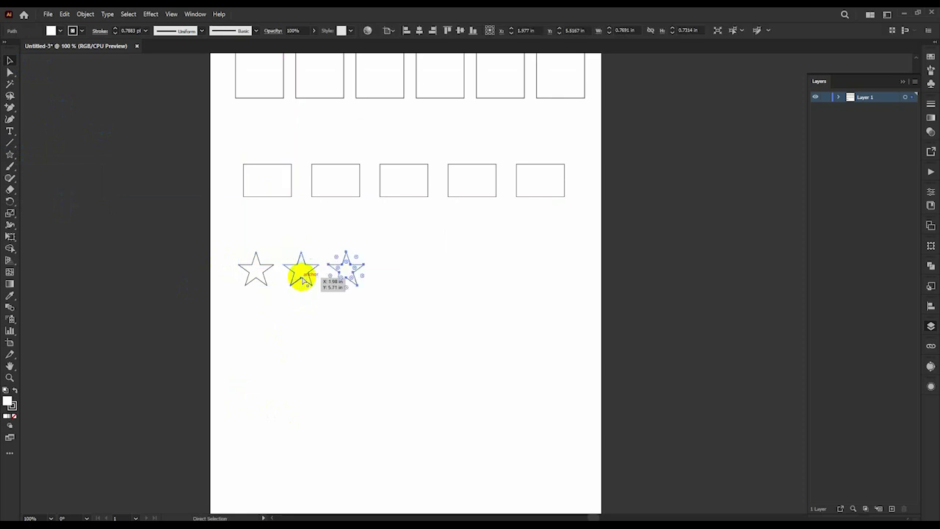
{"action": "key", "text": "v"}
{"action": "key", "text": "ctrl+d"}
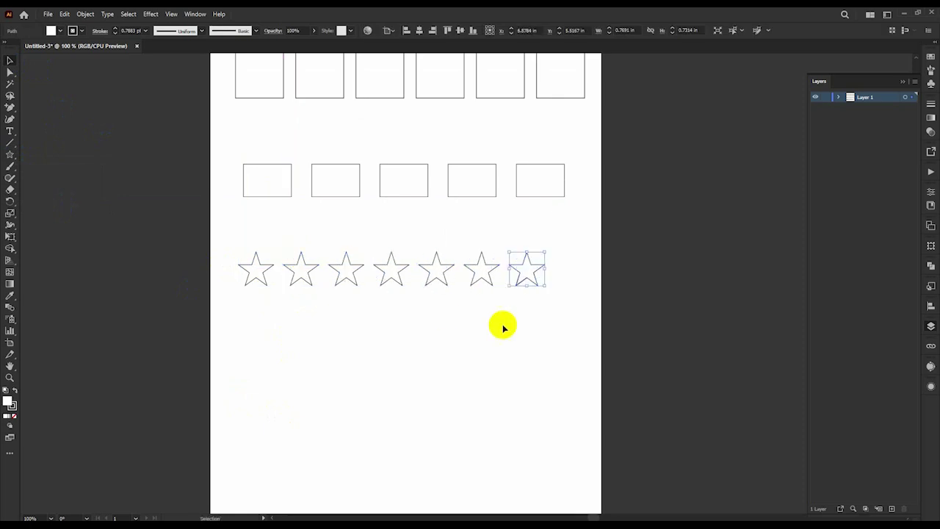
Try to duplicate the whole star row straight down and repeat the duplication, and undo both copies
{"action": "left_click_drag", "start_coordinate": [571, 332], "coordinate": [262, 323]}
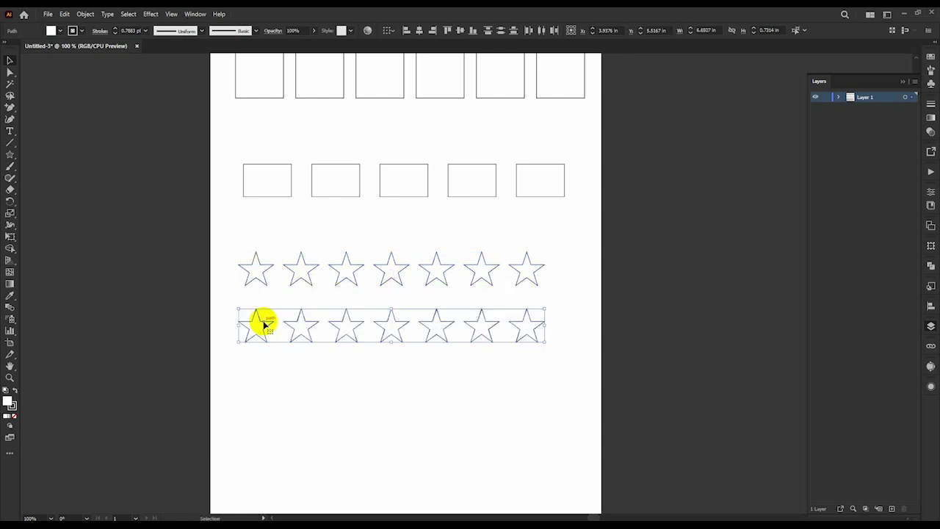
{"action": "key", "text": "ctrl+d"}
{"action": "key", "text": "a"}
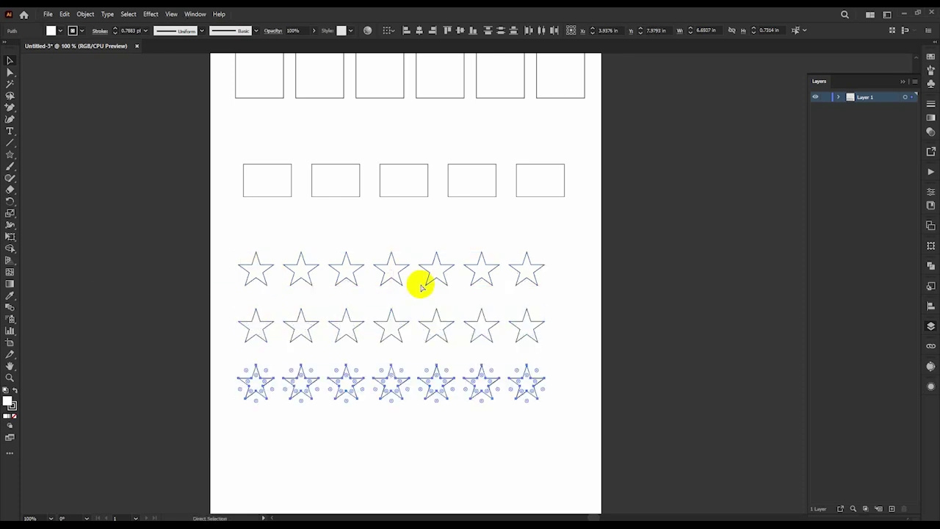
{"action": "key", "text": "ctrl+z"}
{"action": "key", "text": "ctrl+z"}
Duplicate the row of seven stars straight down by about 0.99 in to make a second star row
{"action": "left_click", "coordinate": [555, 326]}
{"action": "left_click_drag", "start_coordinate": [556, 311], "coordinate": [249, 268]}
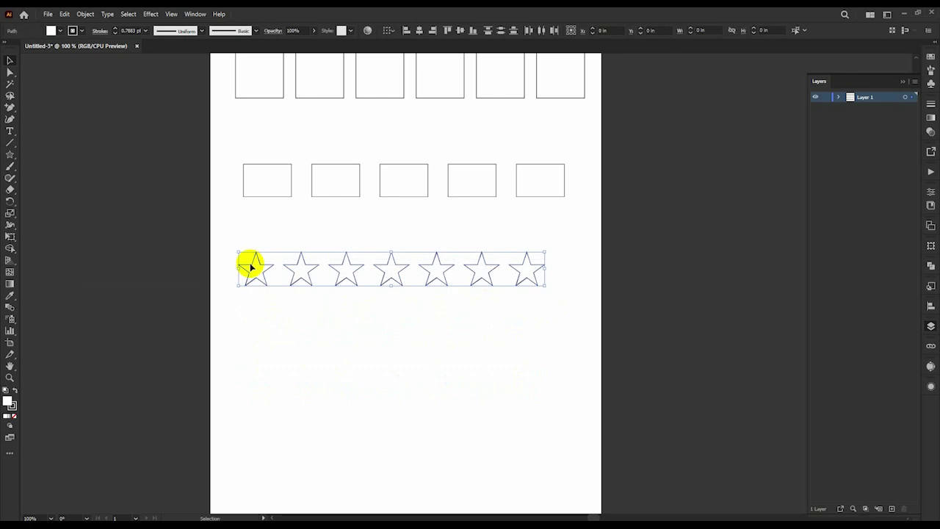
{"action": "key", "text": "space"}
{"action": "left_click_drag", "start_coordinate": [397, 345], "coordinate": [438, 227]}
{"action": "key", "text": "v"}
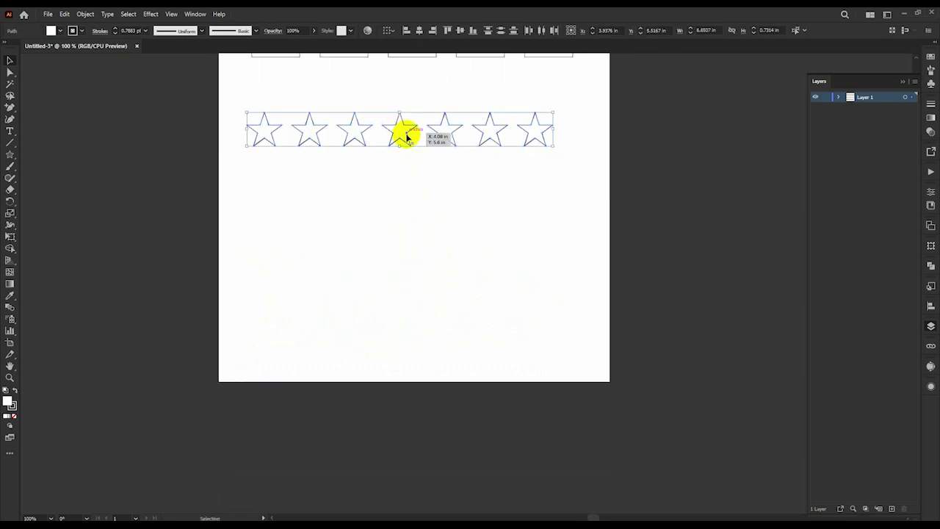
{"action": "left_click_drag", "start_coordinate": [562, 186], "coordinate": [247, 111]}
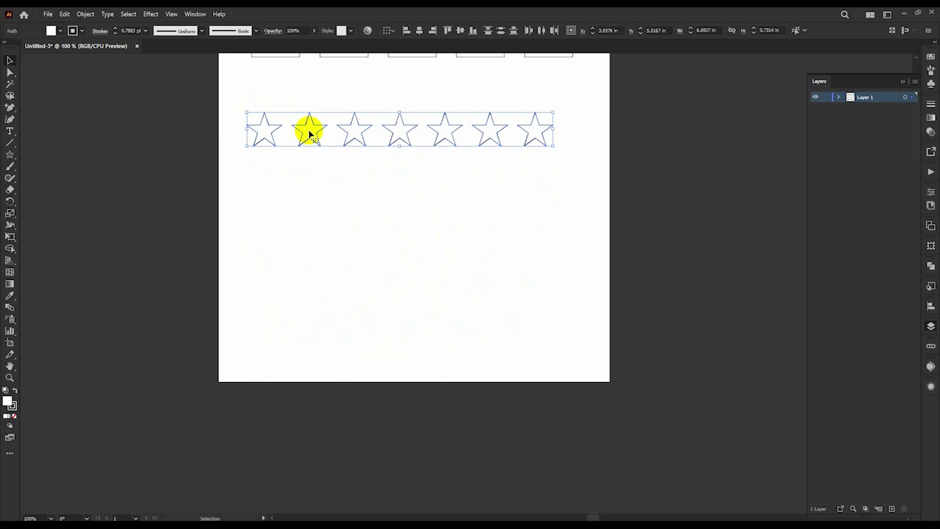
{"action": "left_click_drag", "start_coordinate": [310, 132], "coordinate": [311, 177]}
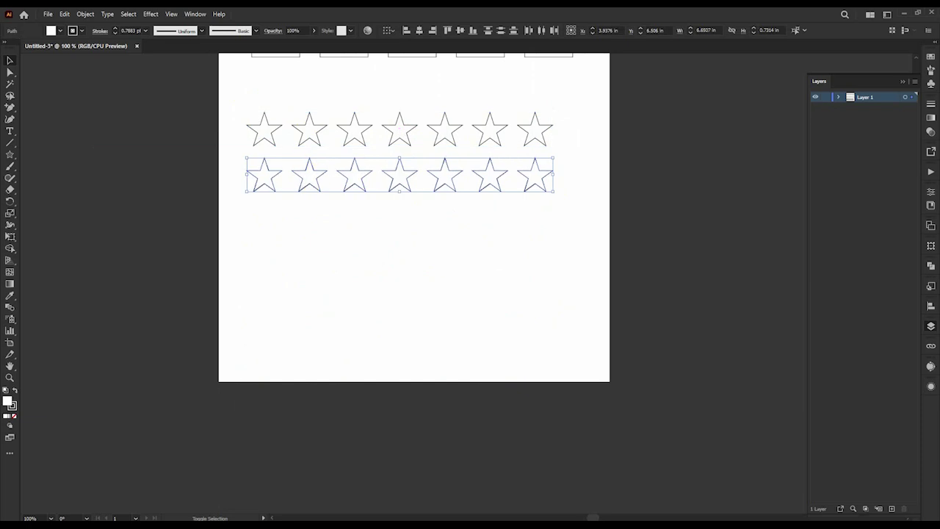
Try to duplicate the second star row about 1.15 in straight down, and undo it
{"action": "left_click", "coordinate": [359, 246]}
{"action": "left_click_drag", "start_coordinate": [570, 235], "coordinate": [264, 196]}
{"action": "left_click_drag", "start_coordinate": [263, 224], "coordinate": [263, 237]}
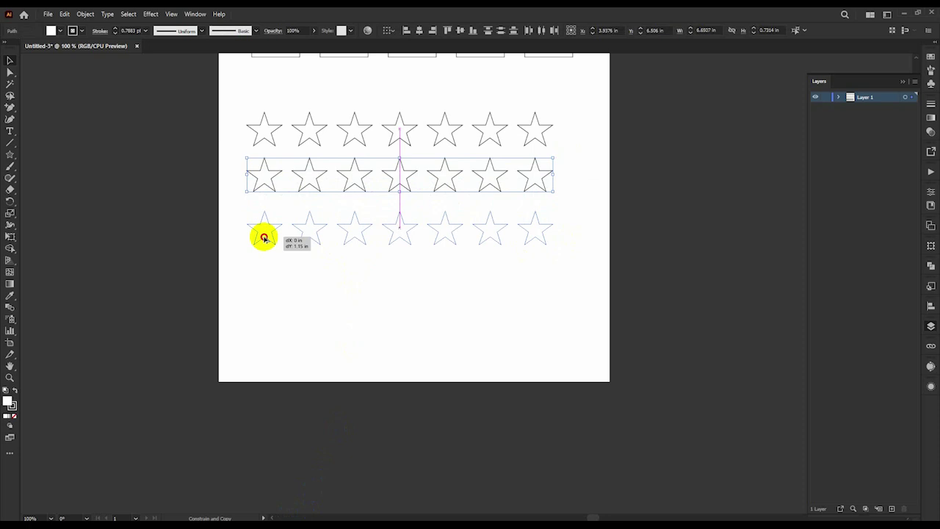
{"action": "left_click_drag", "start_coordinate": [263, 237], "coordinate": [264, 238]}
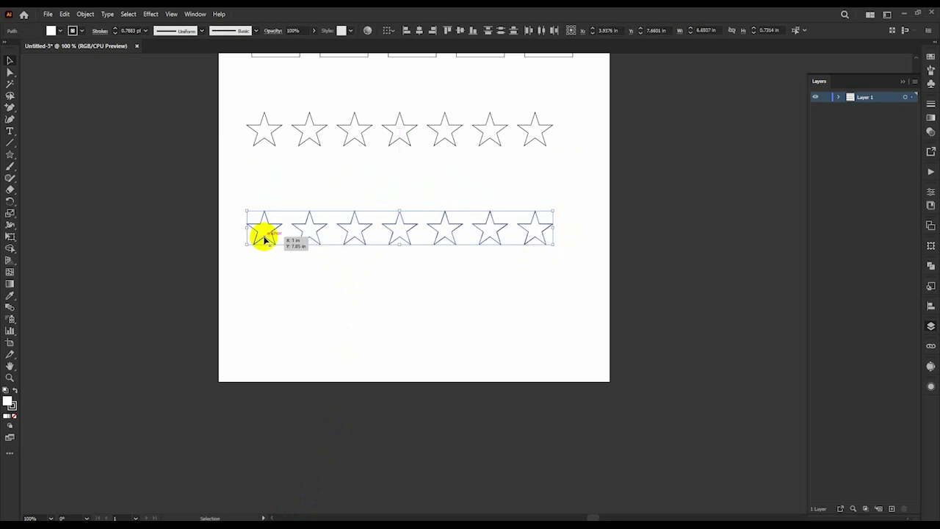
{"action": "key", "text": "a"}
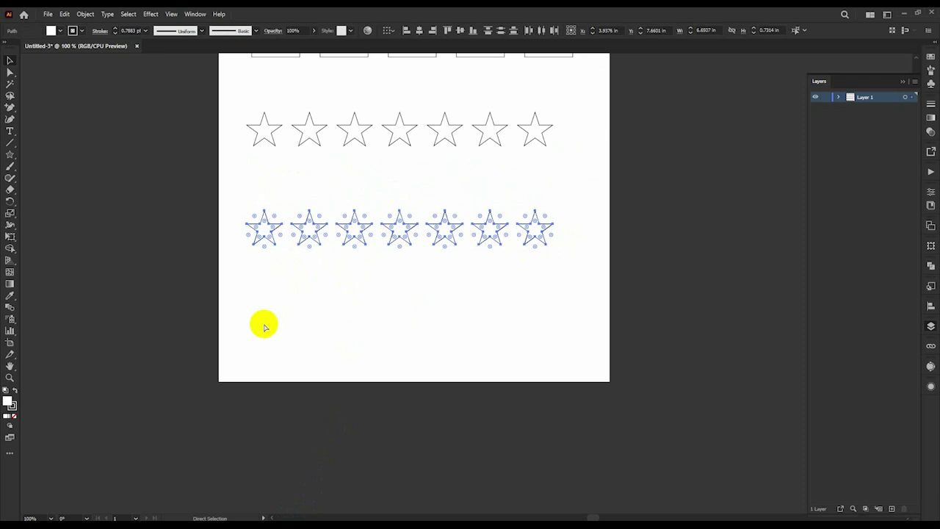
{"action": "key", "text": "ctrl+z"}
Duplicate all seven stars of the second star row about 1.36 in straight down to make a third row
{"action": "key", "text": "v"}
{"action": "left_click", "coordinate": [257, 181], "text": "shift"}
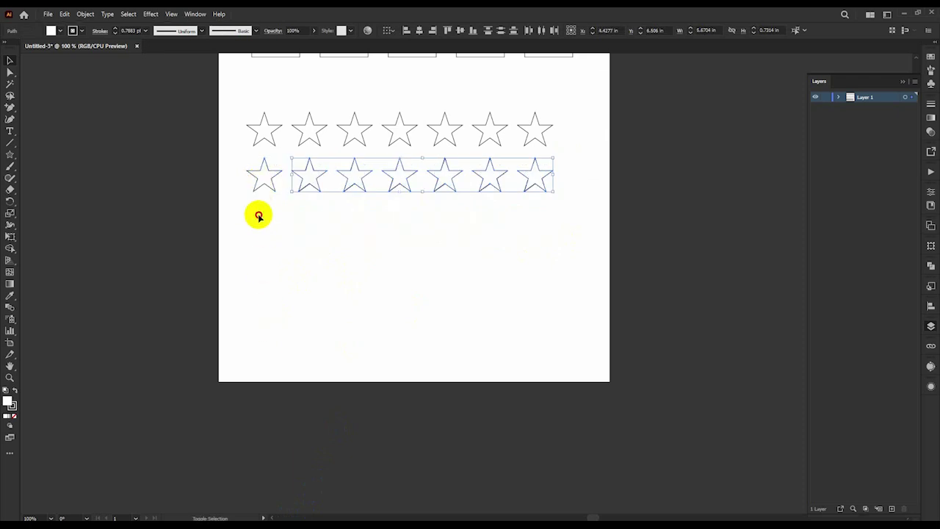
{"action": "left_click", "coordinate": [266, 178], "text": "shift"}
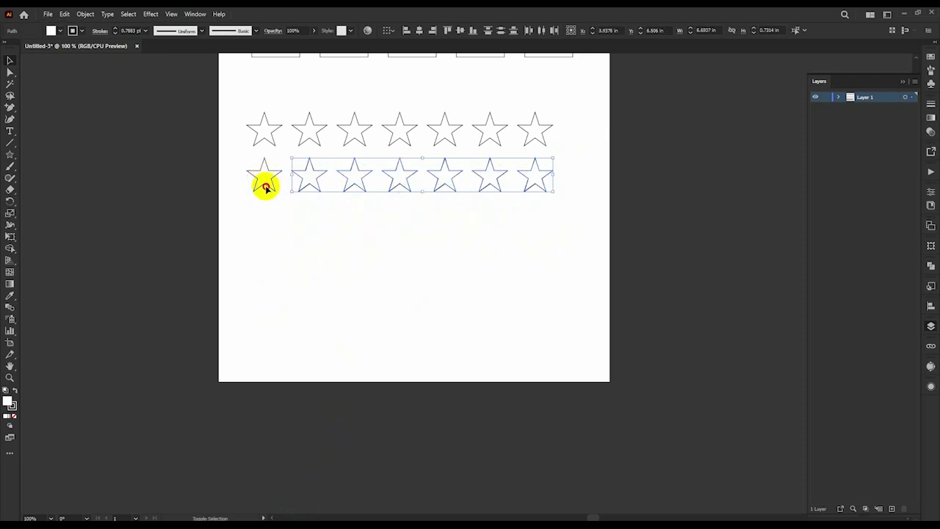
{"action": "left_click", "coordinate": [265, 180], "text": "shift"}
{"action": "left_click_drag", "start_coordinate": [265, 179], "coordinate": [266, 242]}
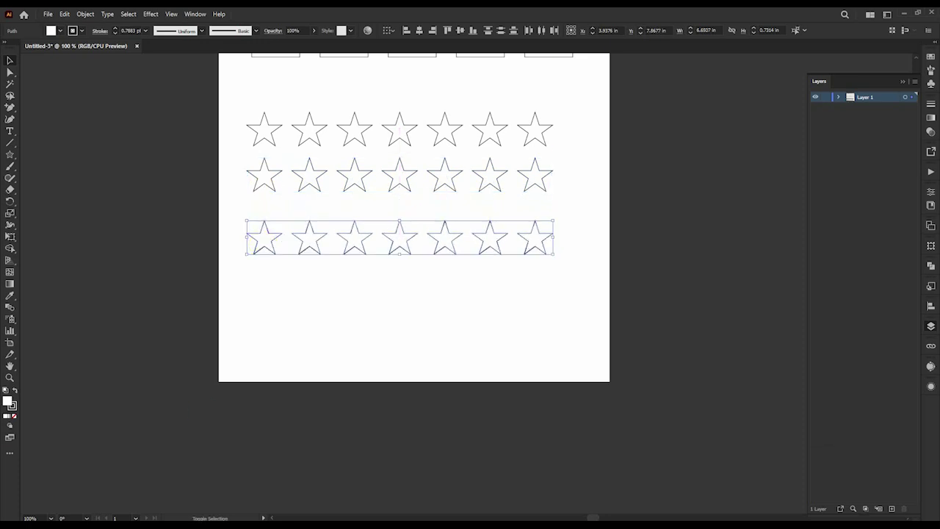
{"action": "mouse_move", "coordinate": [264, 526]}
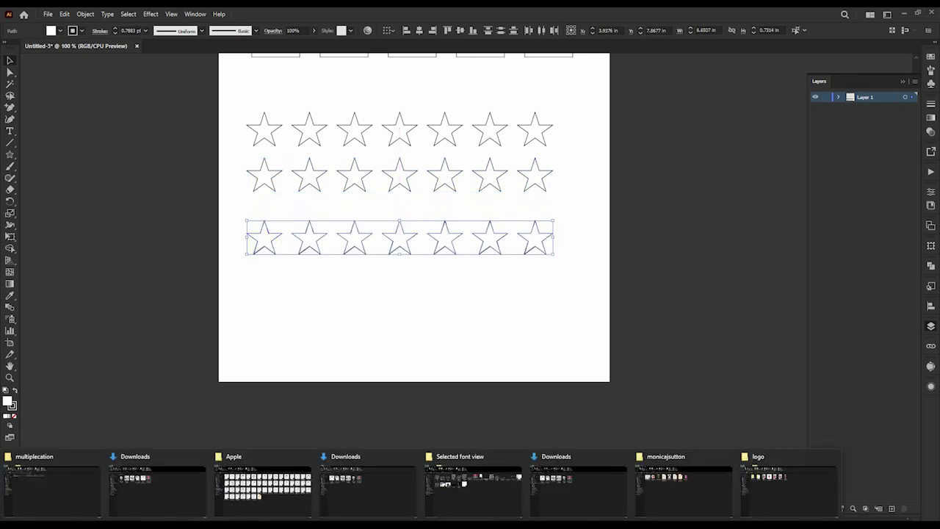
{"action": "left_click", "coordinate": [351, 323]}
{"action": "scroll", "coordinate": [356, 317], "scroll_direction": "down", "scroll_amount": 2}
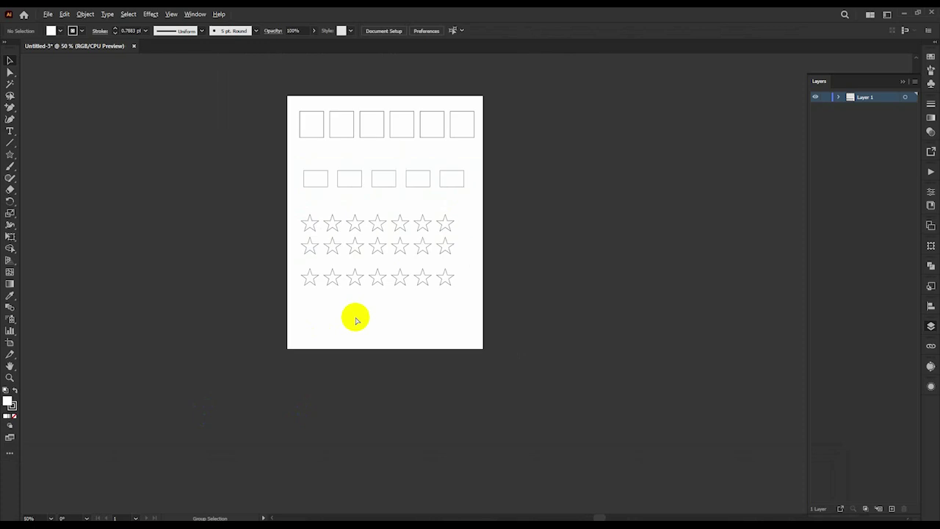
{"action": "left_click_drag", "start_coordinate": [402, 295], "coordinate": [363, 332]}
{"action": "scroll", "coordinate": [478, 307], "scroll_direction": "down", "scroll_amount": 2}
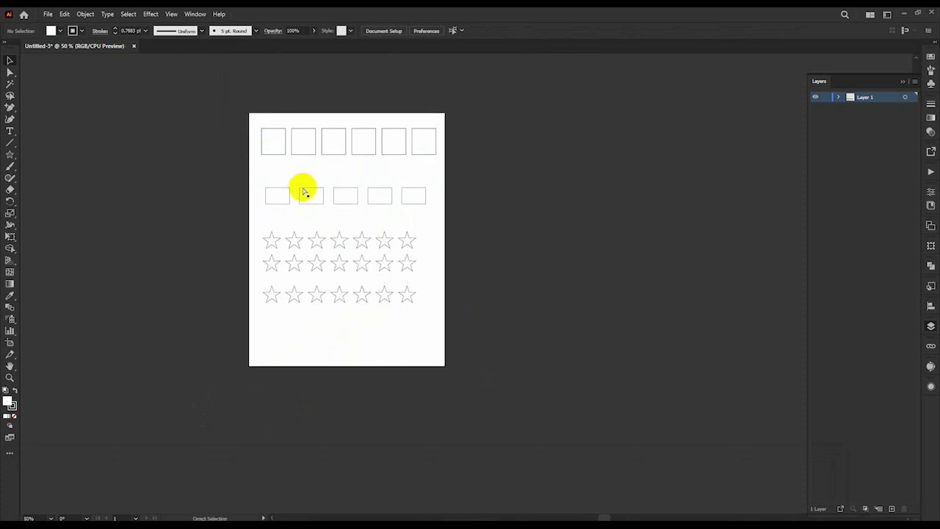
{"action": "scroll", "coordinate": [315, 195], "scroll_direction": "down", "scroll_amount": 1}
{"action": "scroll", "coordinate": [315, 194], "scroll_direction": "up", "scroll_amount": 2}
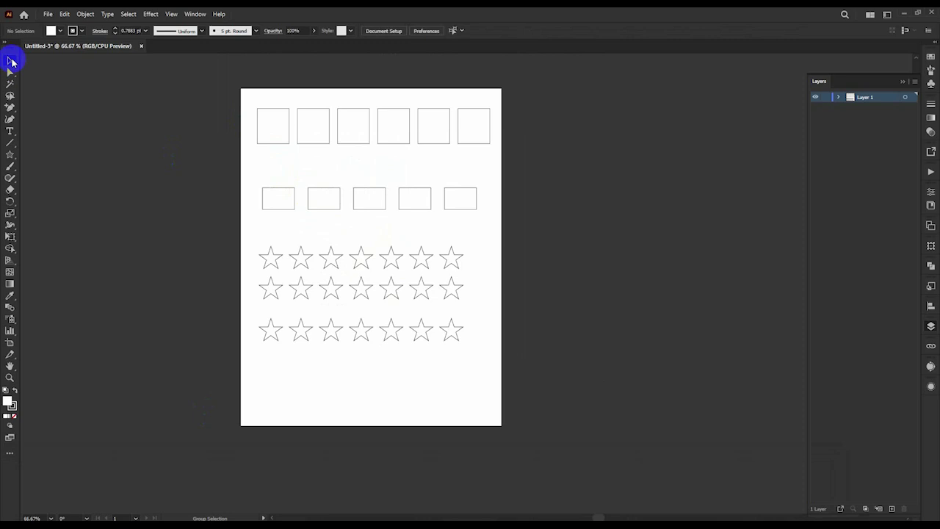
{"action": "left_click", "coordinate": [10, 62]}
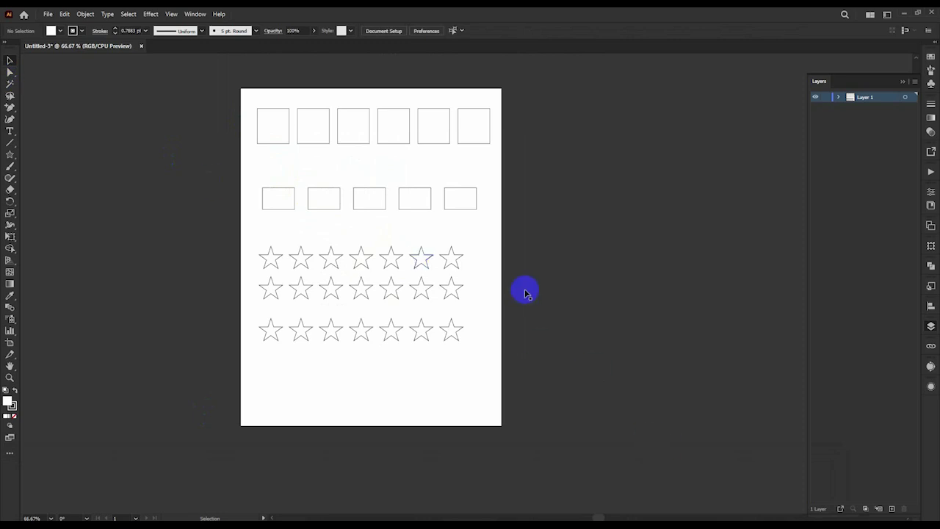
{"action": "scroll", "coordinate": [312, 268], "scroll_direction": "down", "scroll_amount": 1}
{"action": "scroll", "coordinate": [309, 238], "scroll_direction": "down", "scroll_amount": 1}
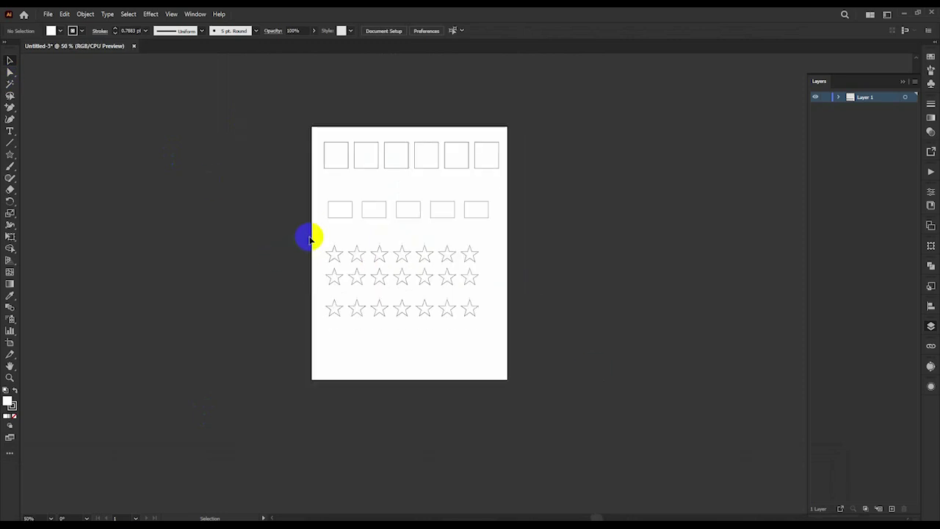